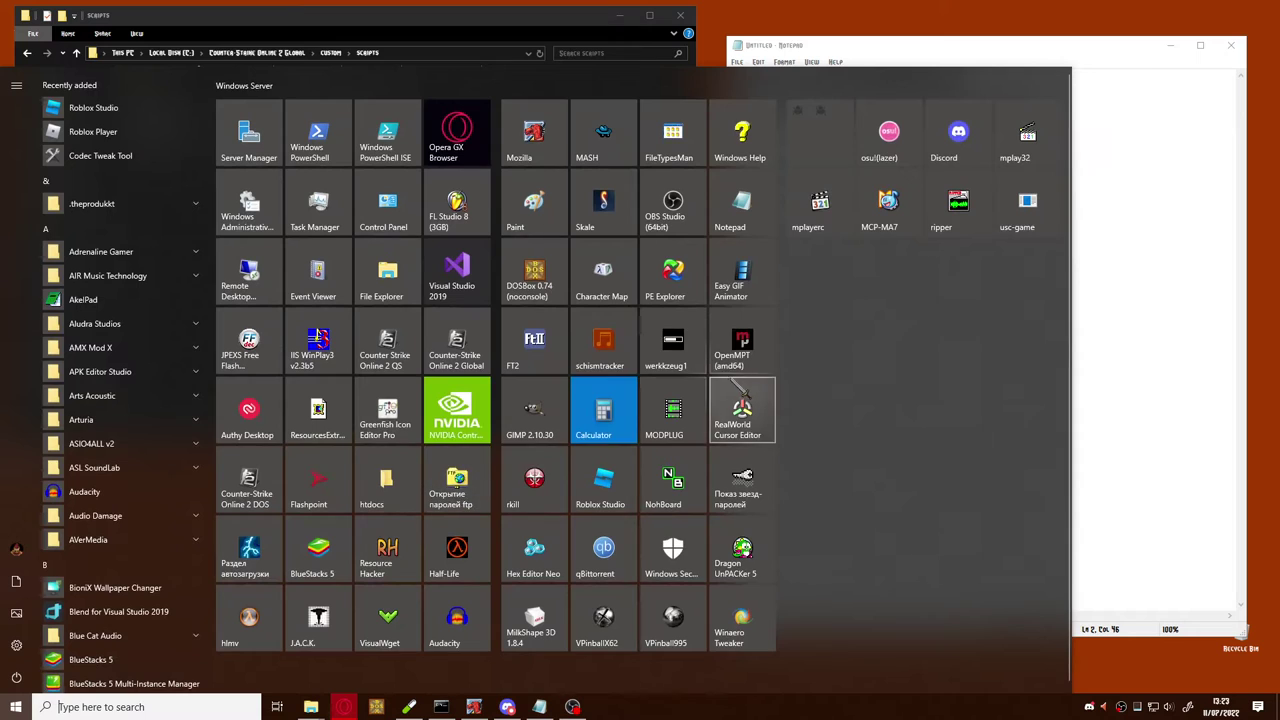
Launch Counter-Strike Online 2 to show the botprofile.db error and place it beside the note.
click(386, 354)
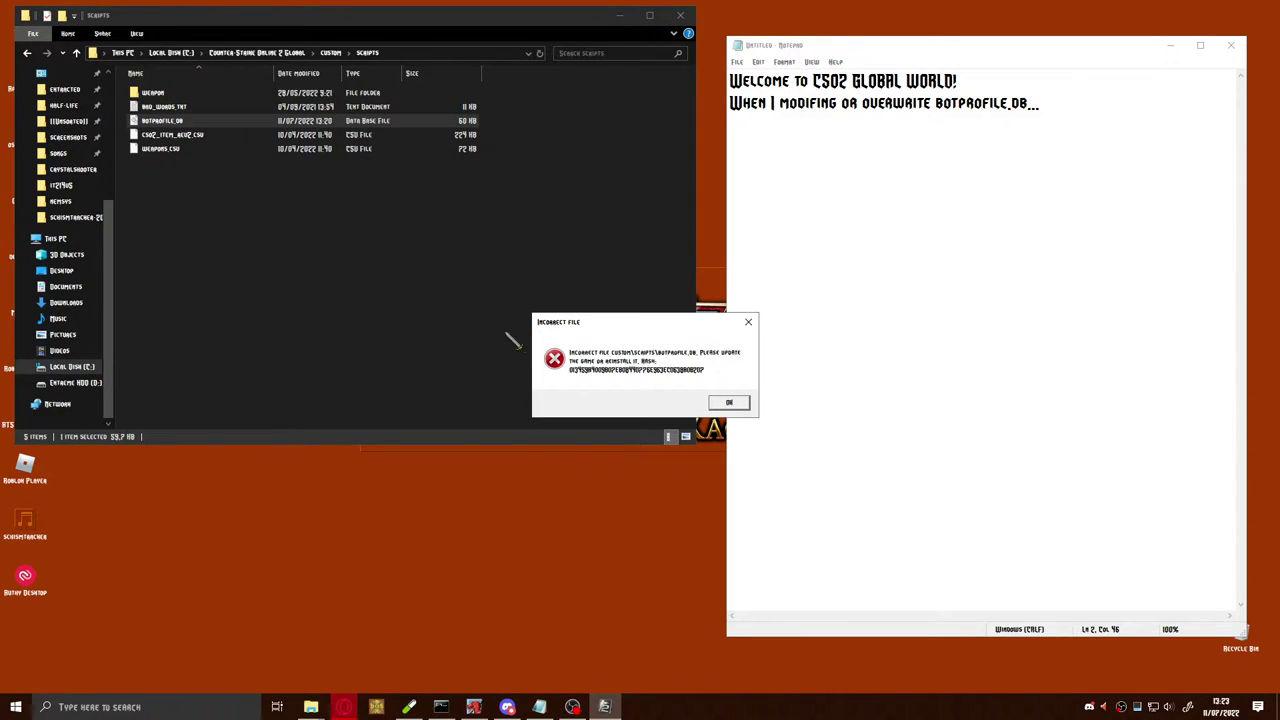
drag(677, 321, 571, 224)
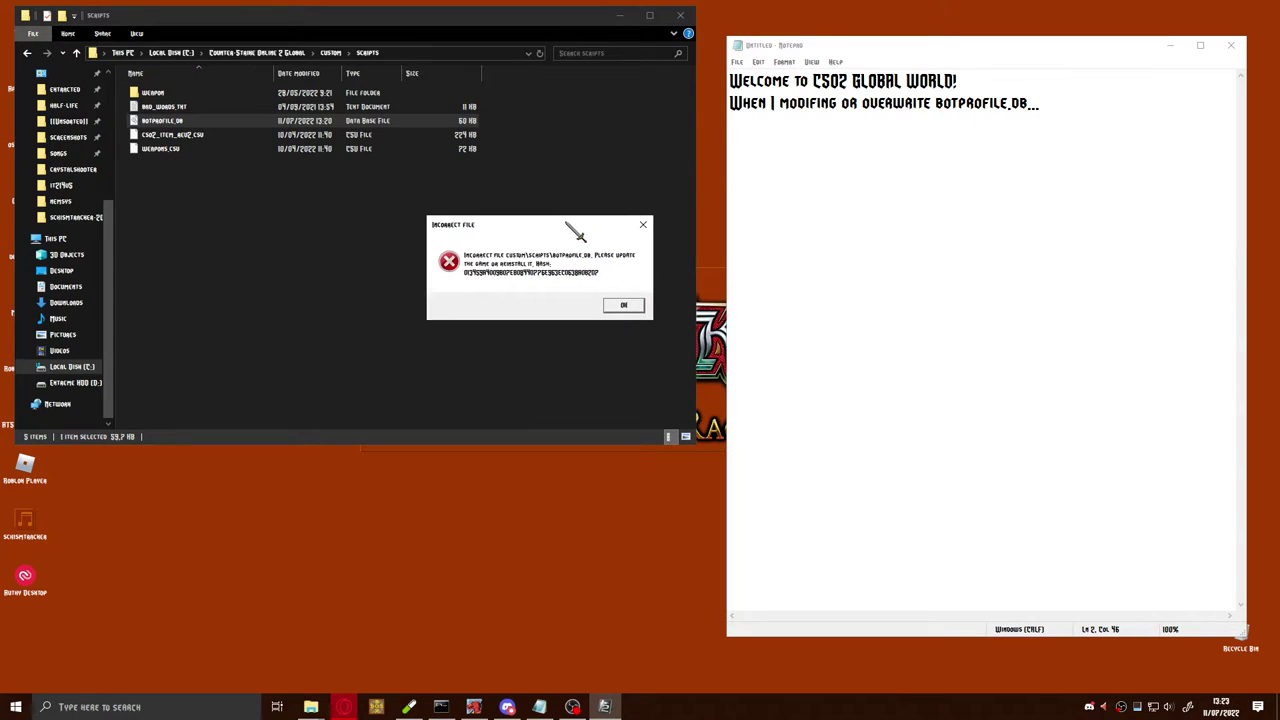
click(916, 122)
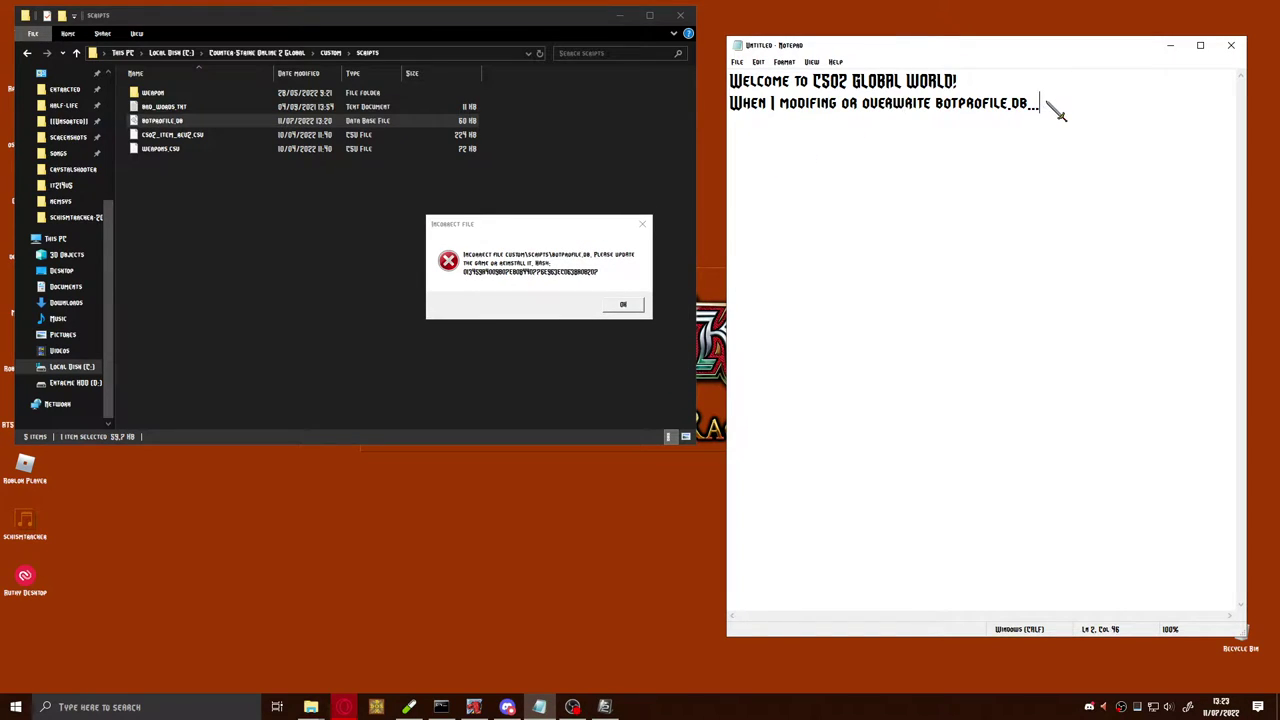
On a new line, type 'To get This critical stop error "Incorrect file CUSTOM\Scripts\botprofile'.
key(Return)
text(To get This cri)
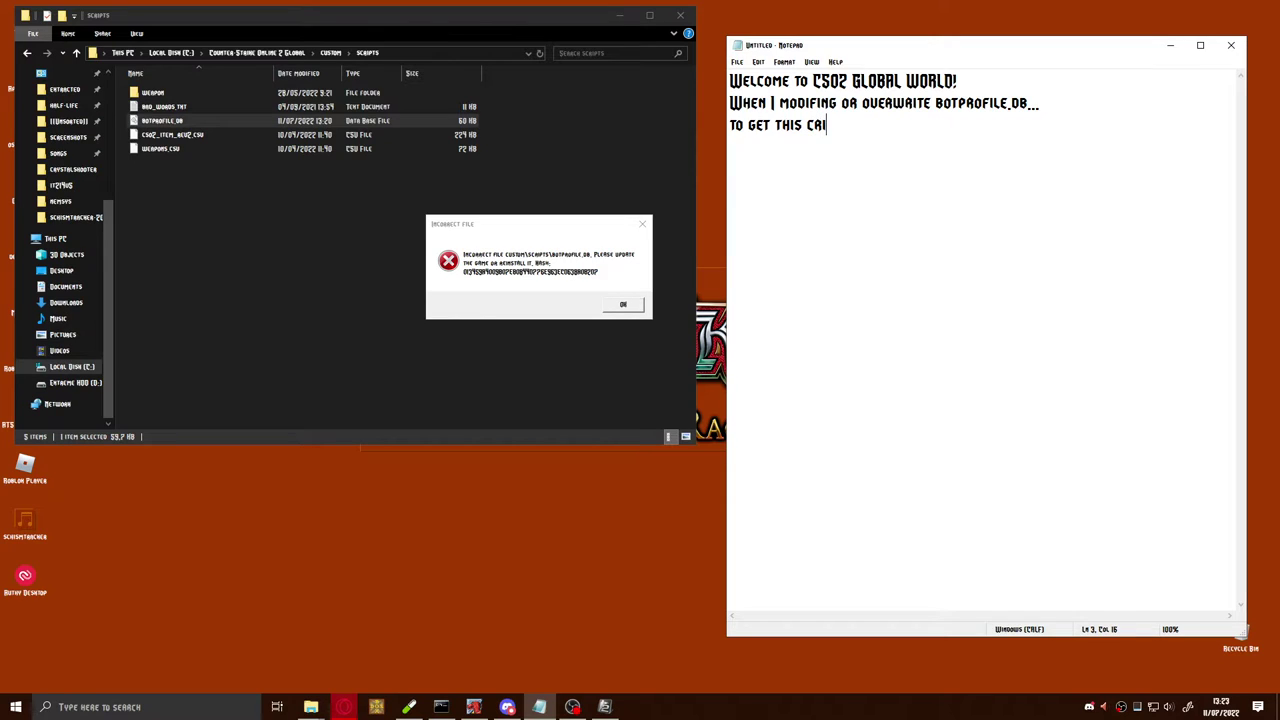
text(tical stop u)
key(BackSpace)
text(error)
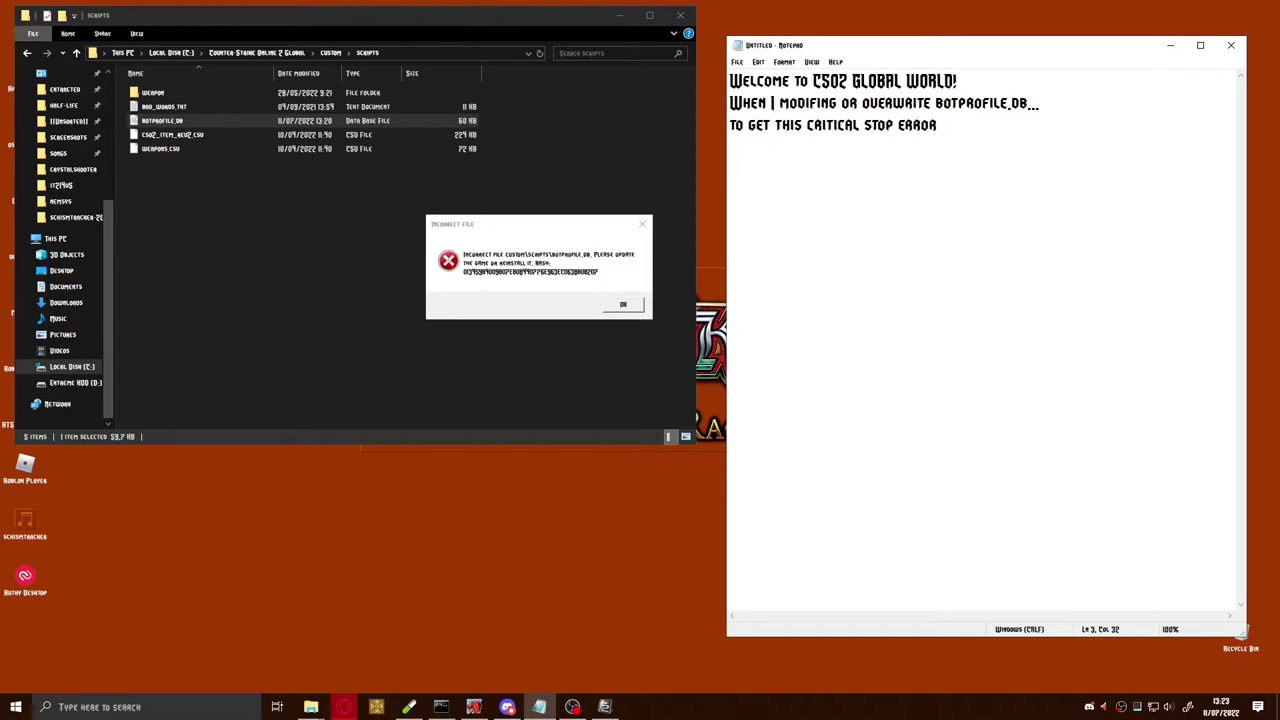
text( "Incorrect fil)
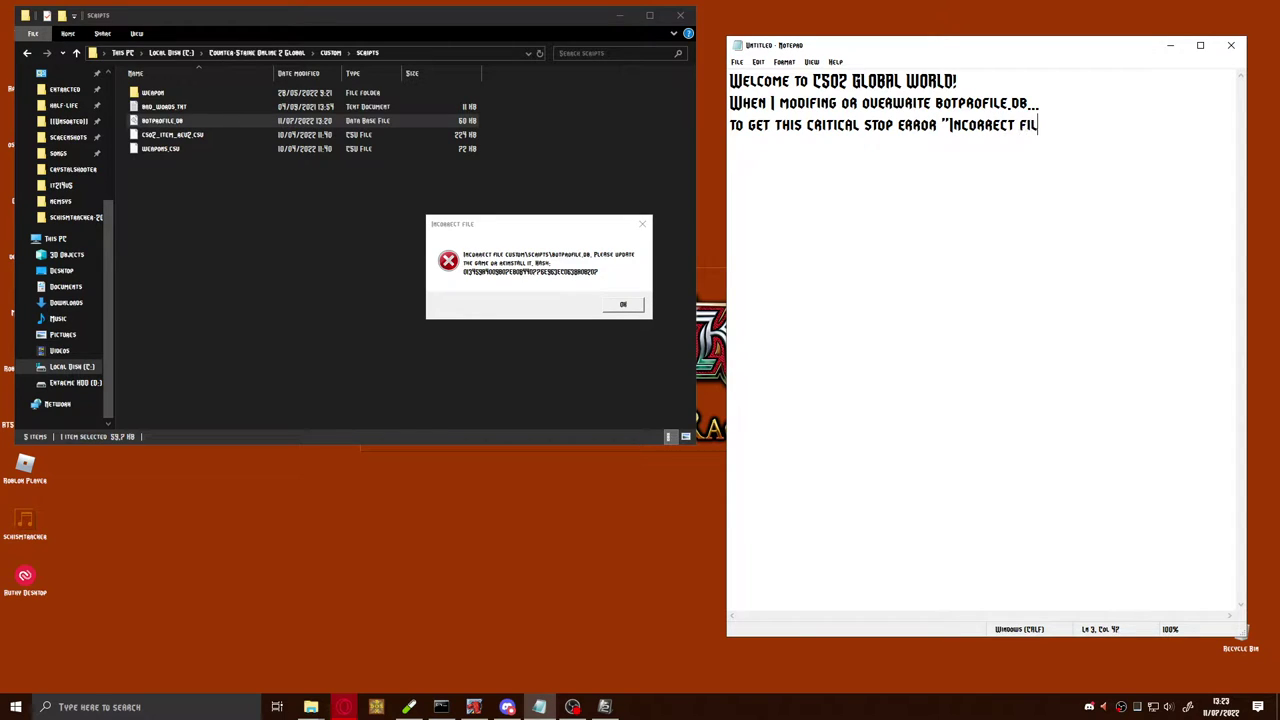
text(e CUSTOM\Scri)
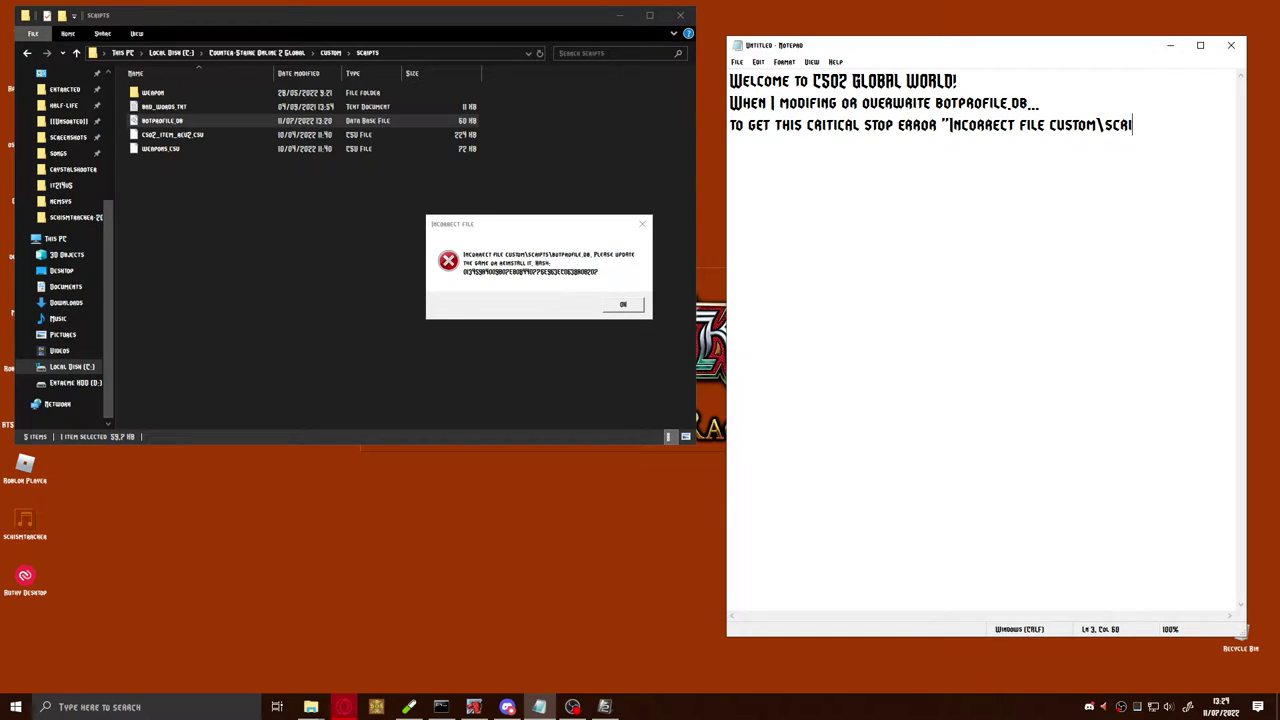
text(pts\botprofile)
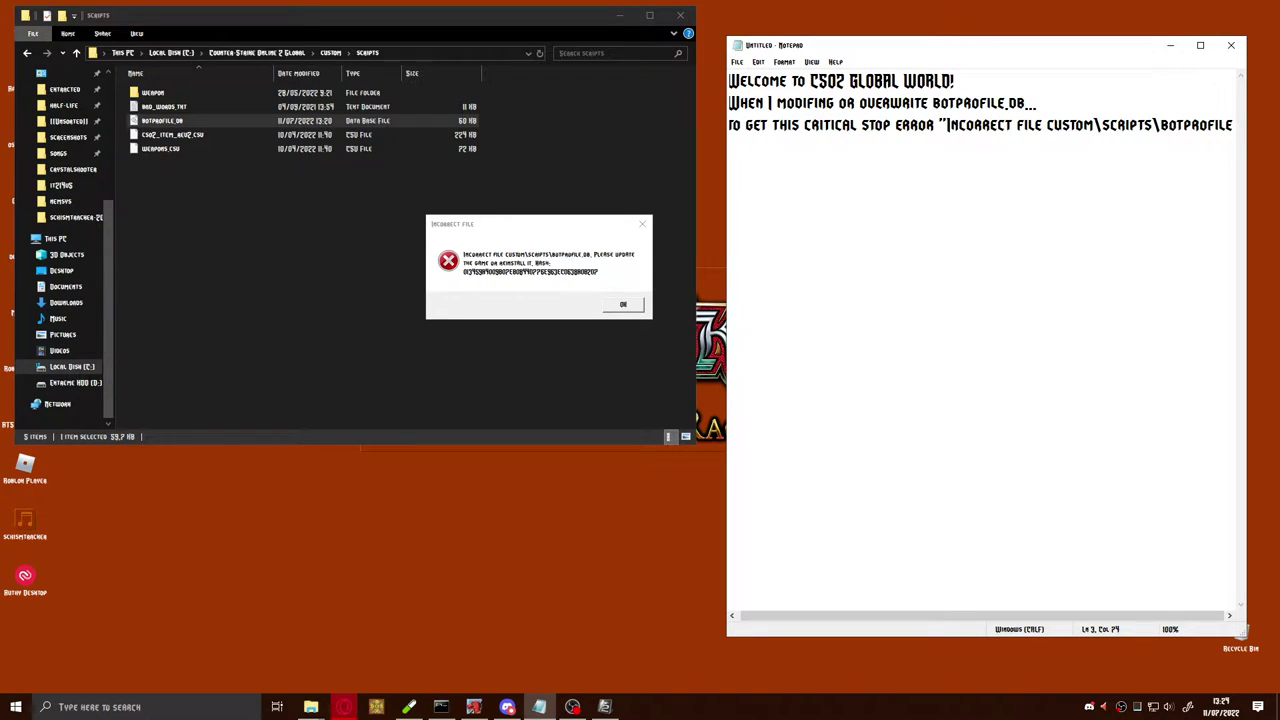
click(784, 62)
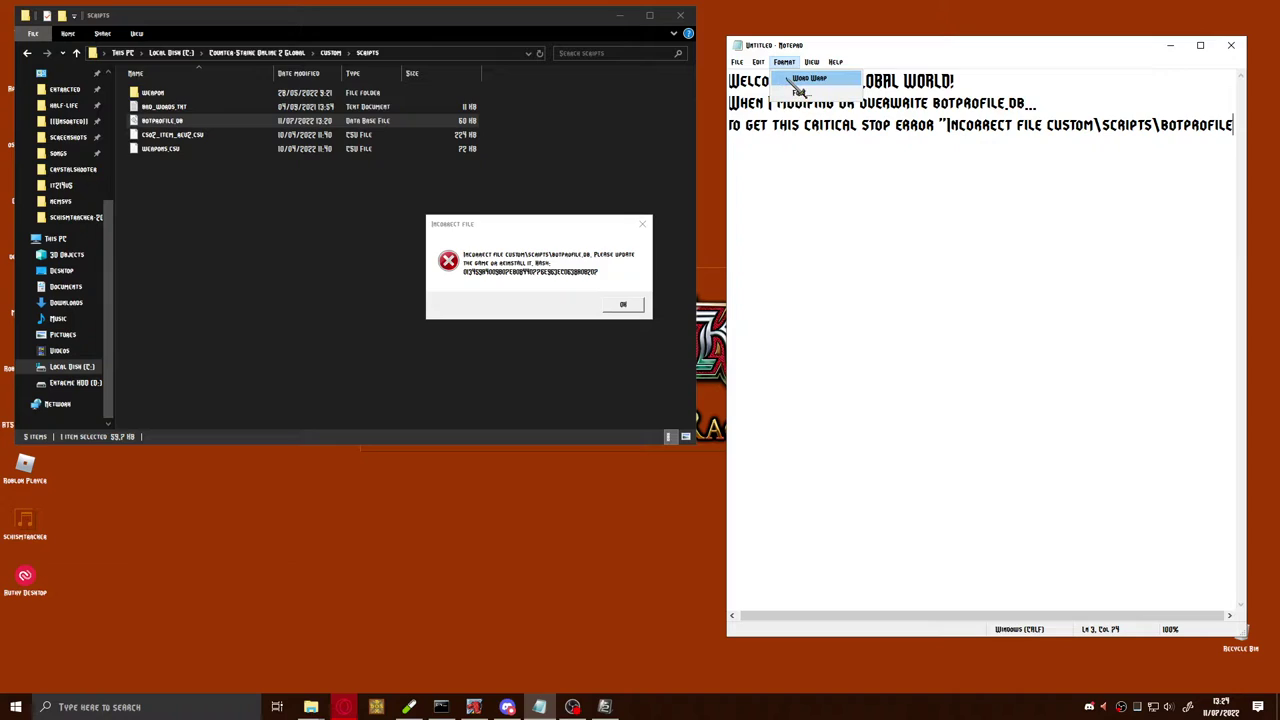
Turn on Word Wrap, end the quote '.db. Please update the game or reinstall it."', add 'This error cannot be runned CSO2.'.
click(800, 78)
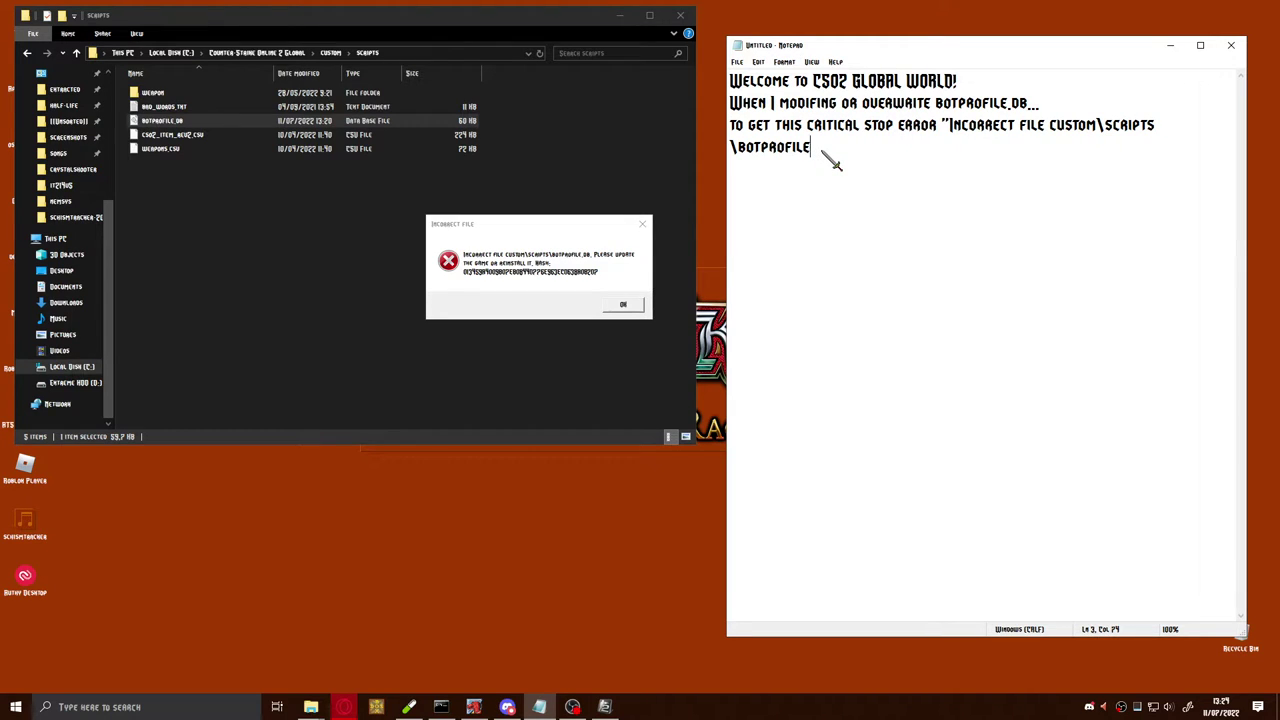
text(.db. p)
key(BackSpace)
text(Please up)
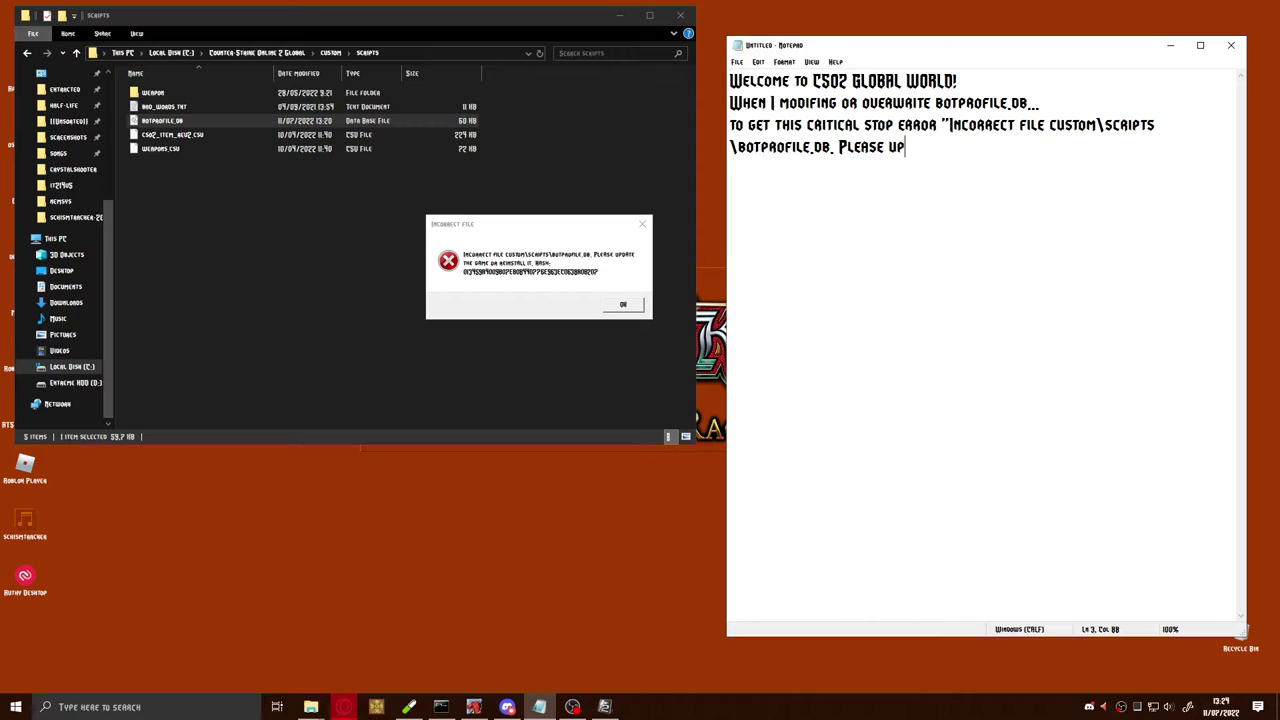
text(date the f)
key(BackSpace)
text(game )
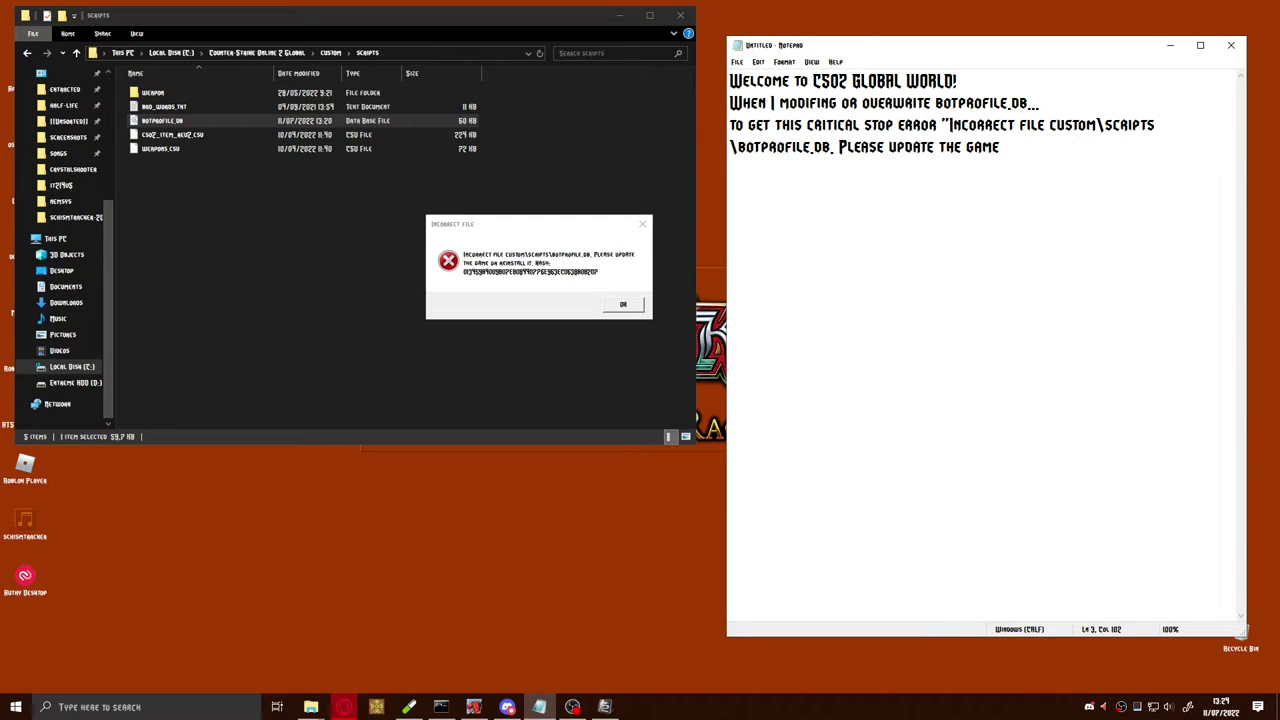
text(or reinstall it)
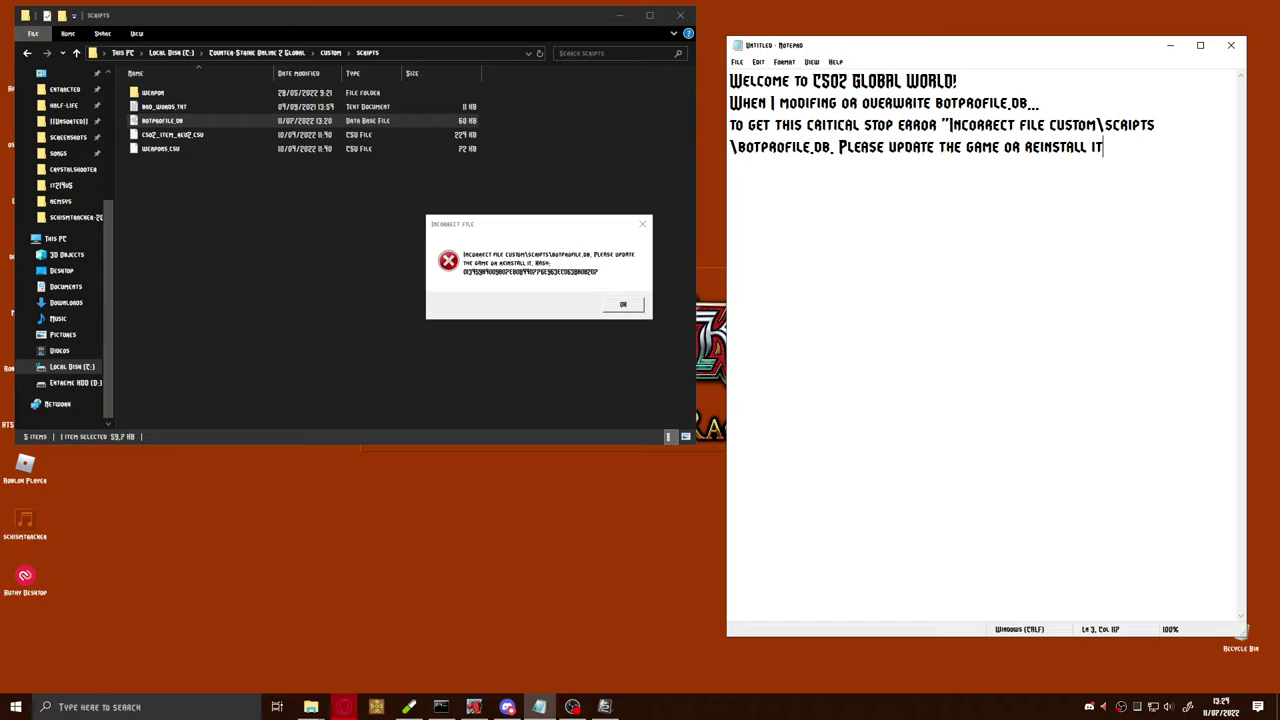
text(.")
key(Return)
text(This error cannot )
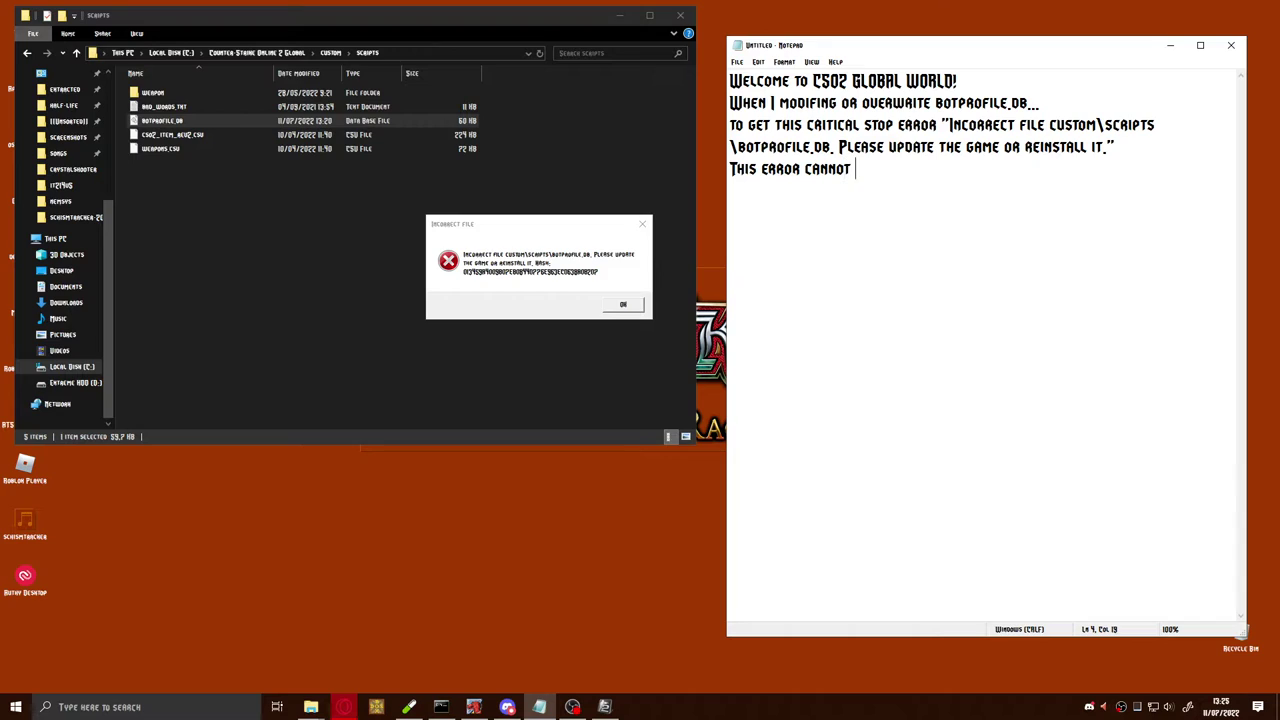
text(be runned CSO2.)
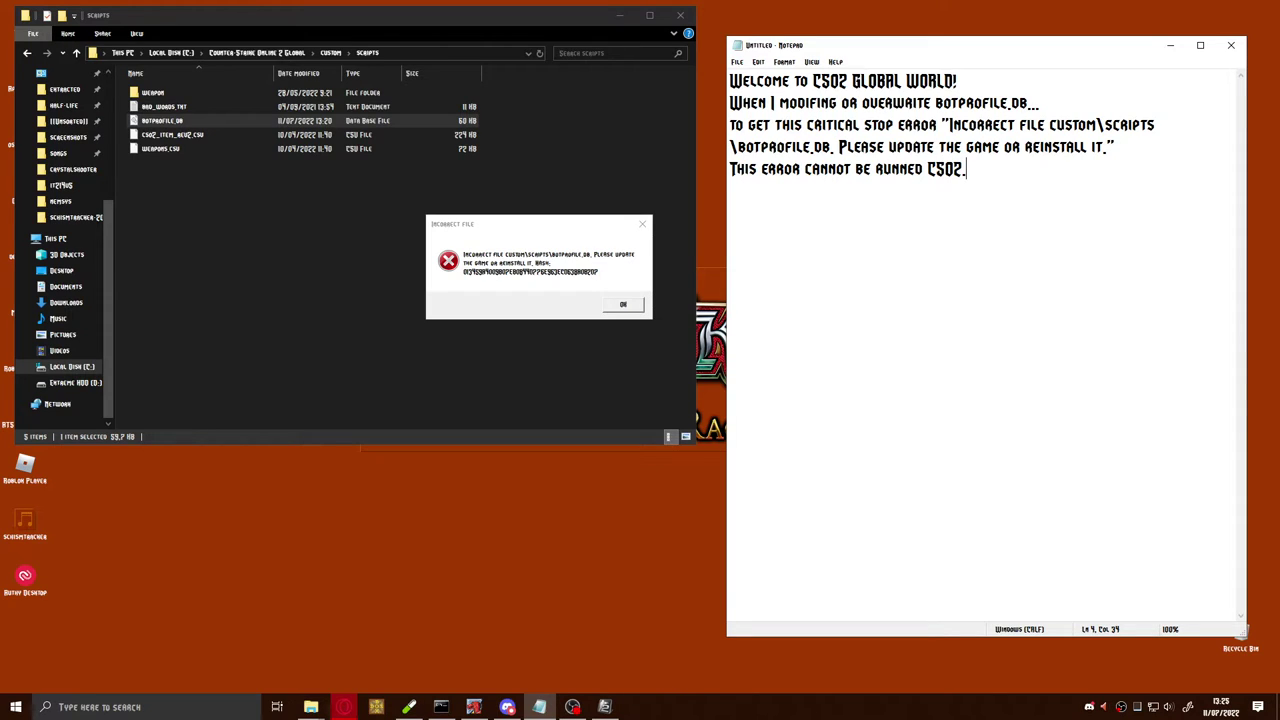
Start a new line with the word 'Troubleshooting', correcting its spelling.
key(Return)
text(Troubleshoot)
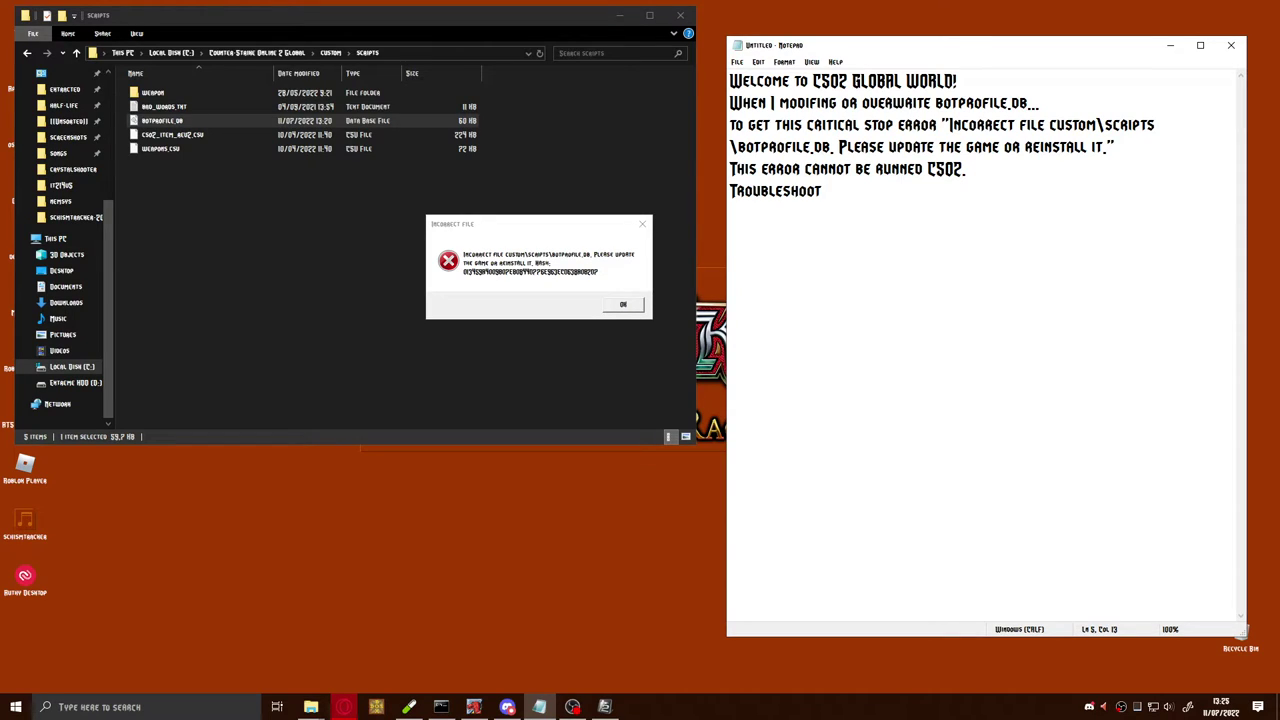
text(ing)
key(Left)
key(Left)
key(Left)
key(Left)
key(BackSpace)
key(Right)
key(Right)
key(Right)
key(Right)
key(Left)
key(Left)
key(Left)
key(Left)
text(o)
key(Right)
key(Right)
key(Right)
key(Right)
text(w)
key(BackSpace)
Continue with 'only patch, created by admin' plus the admin's quoted Discord handle, then a new line.
text(only patch)
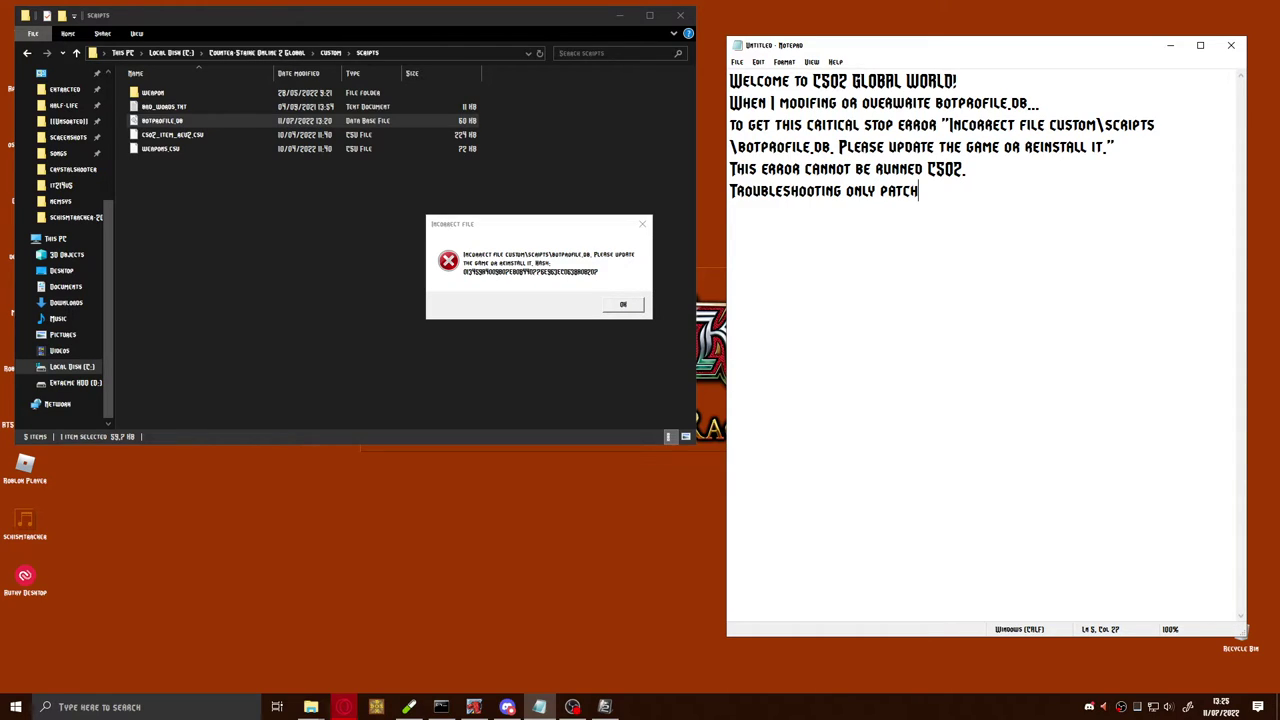
text(, created by a)
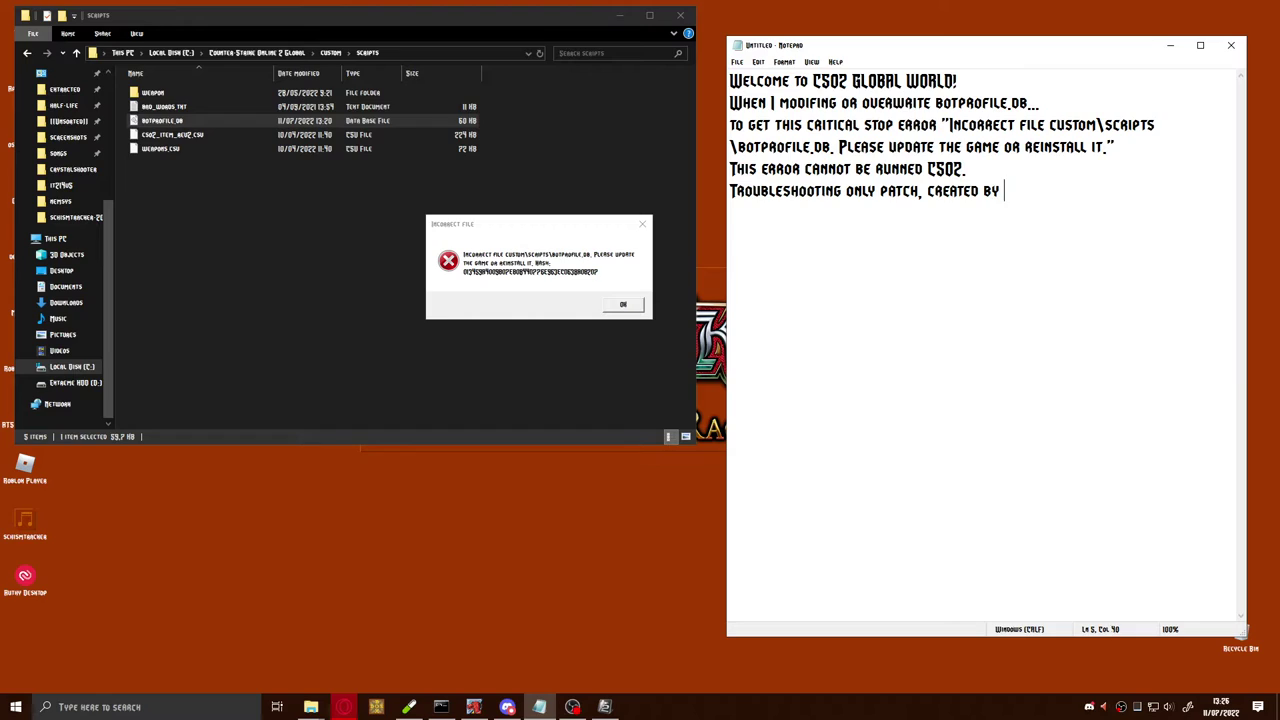
key(BackSpace)
text(admin)
text( "ord)
key(BackSpace)
key(BackSpace)
key(BackSpace)
text(@orga)
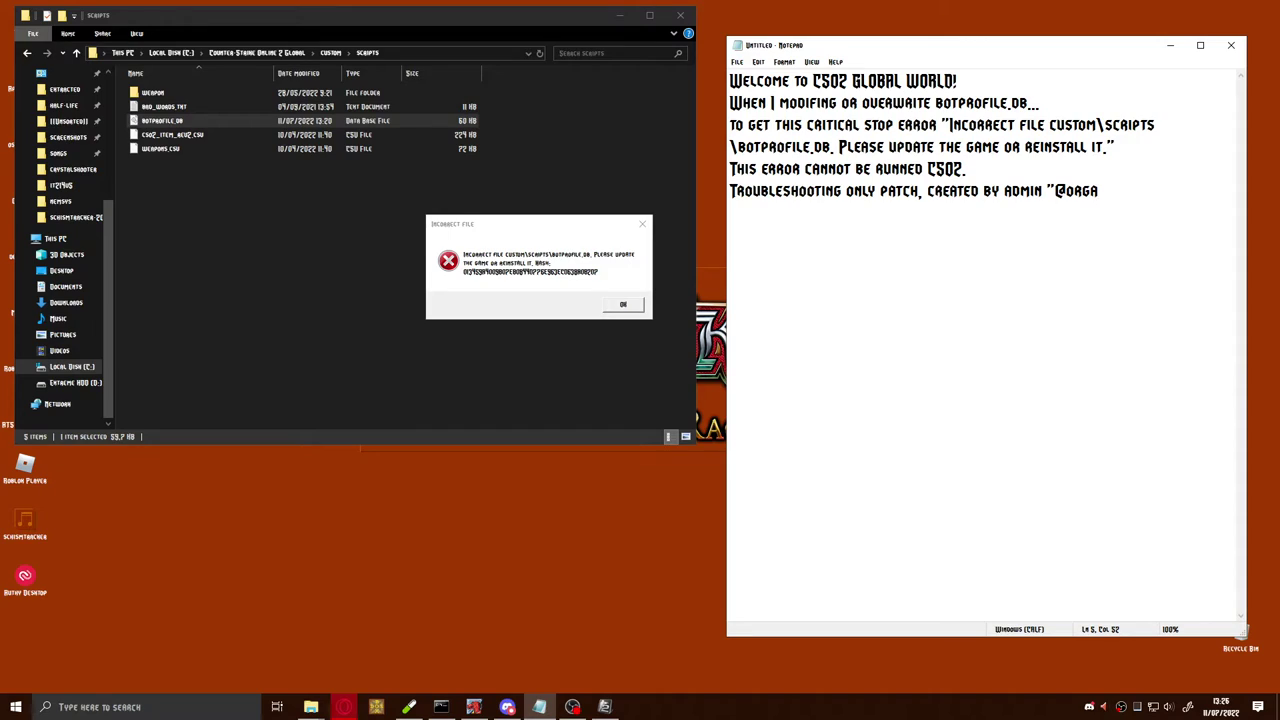
text(nnerh#240)
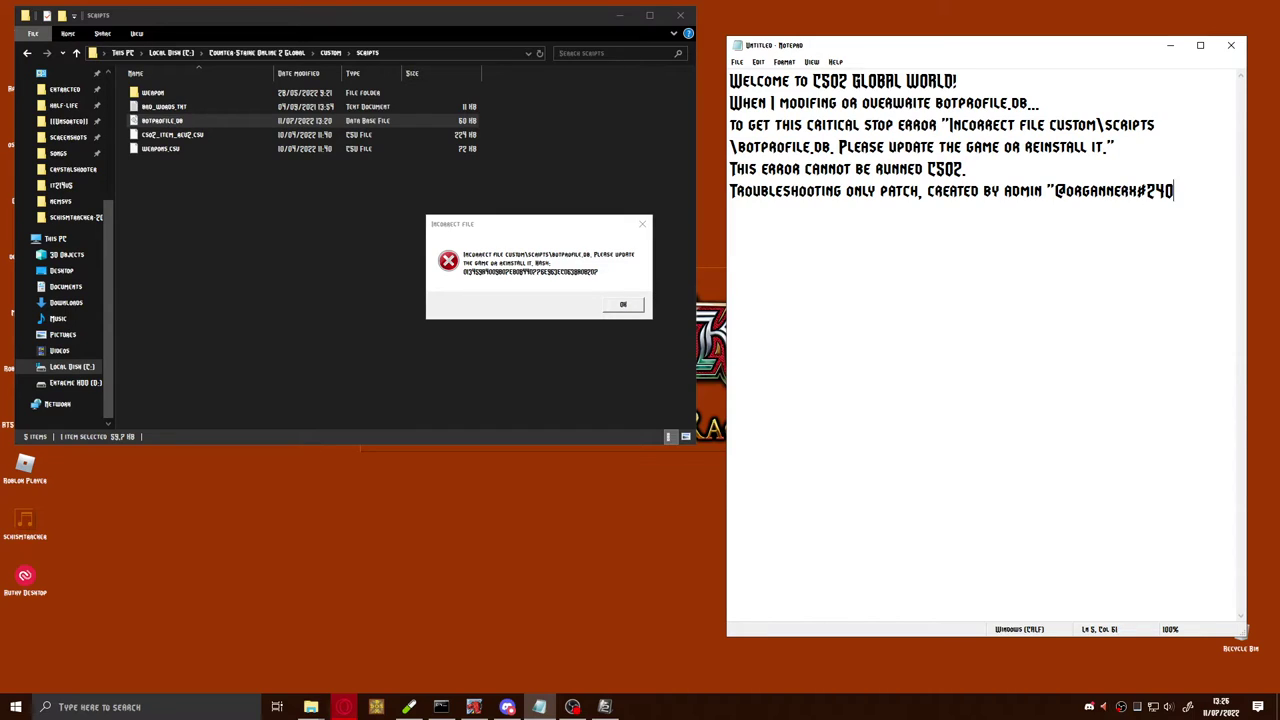
text(5")
key(Return)
Dismiss the game's error and add the line 'Open Discord'.
click(624, 305)
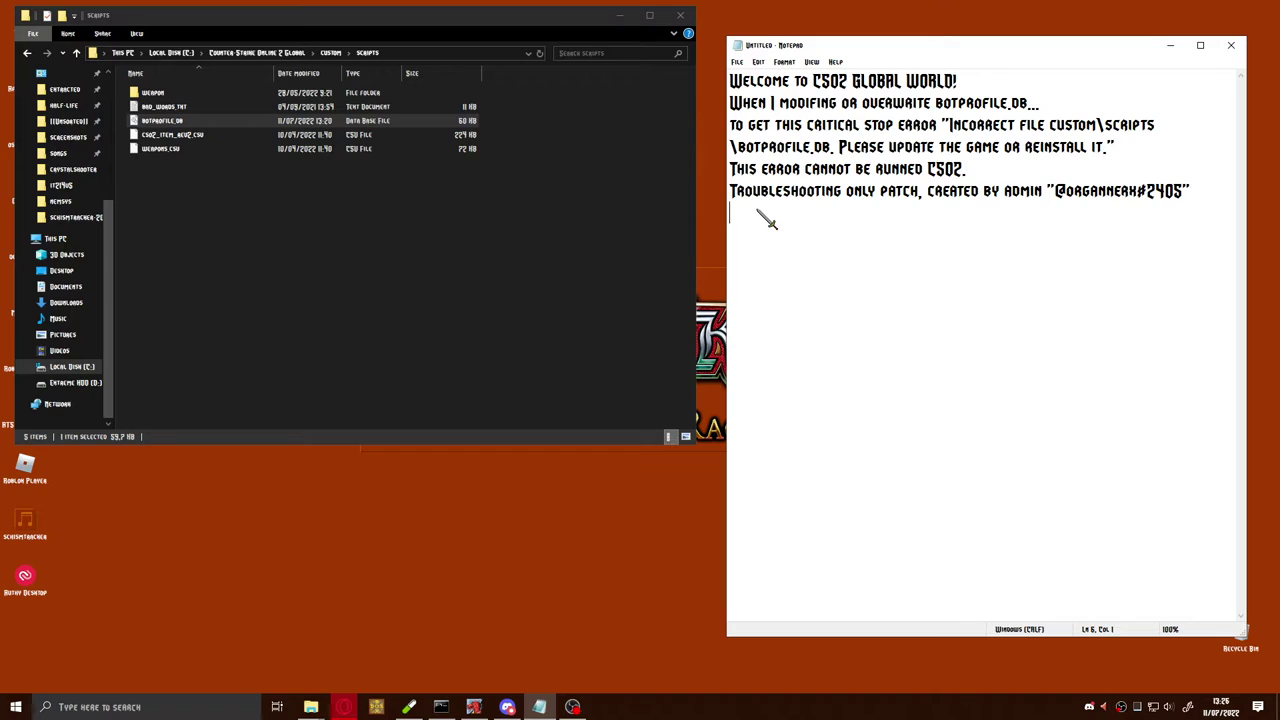
text(Open Dis)
text(cord)
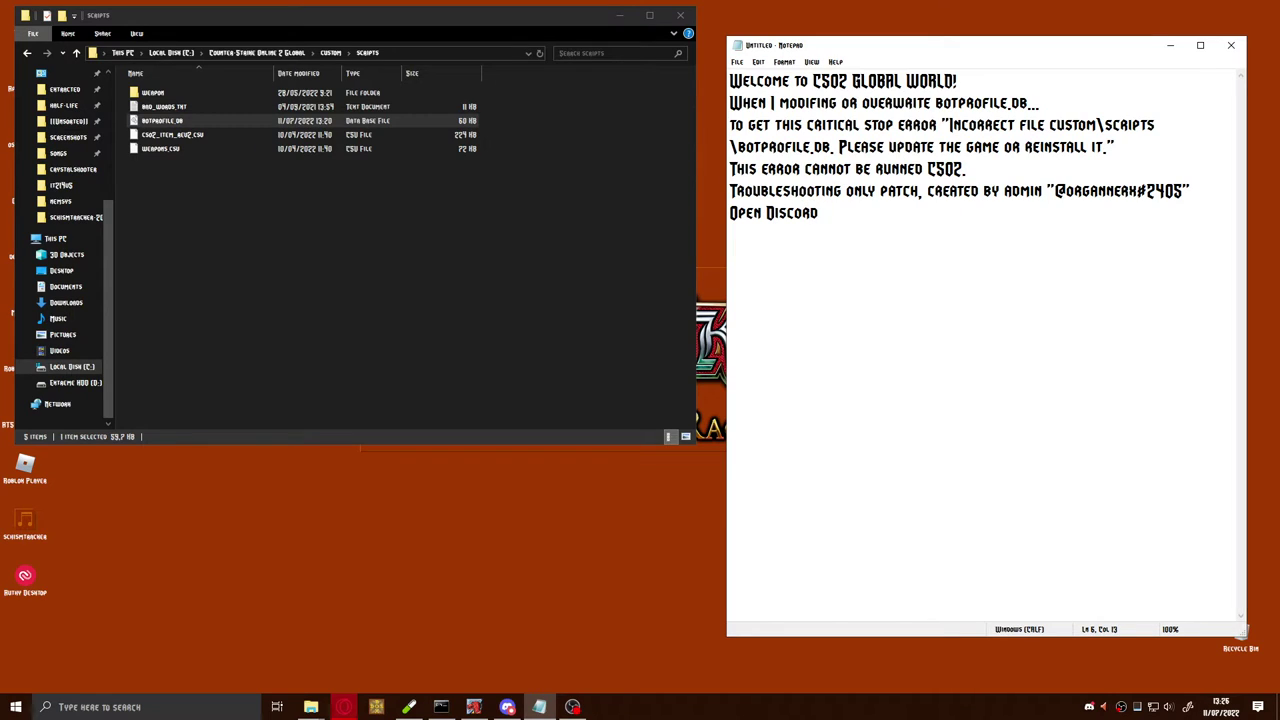
key(Return)
Add 'Seaver "Counter-Strike Online 2 Global" Channel"#mods-моды"', fixing typos along the way.
text(Sea)
text(ver "Coun)
text(ter)
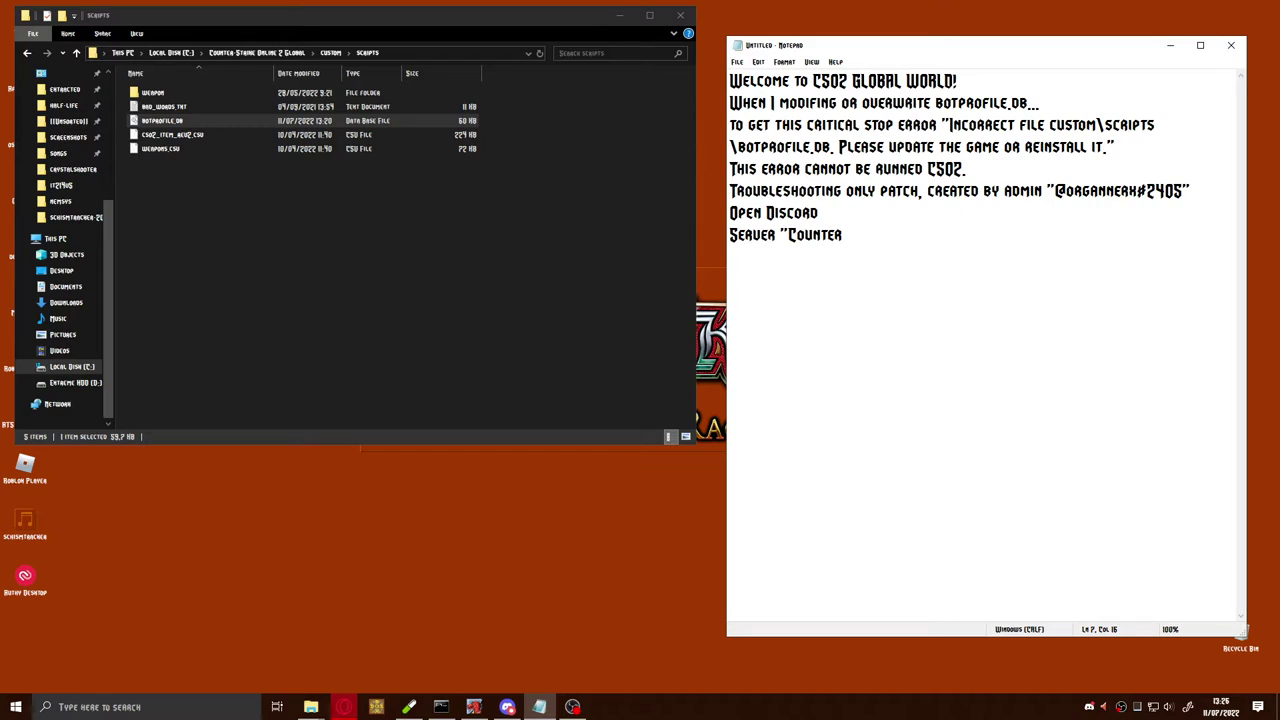
text(-Strike)
text(Online )
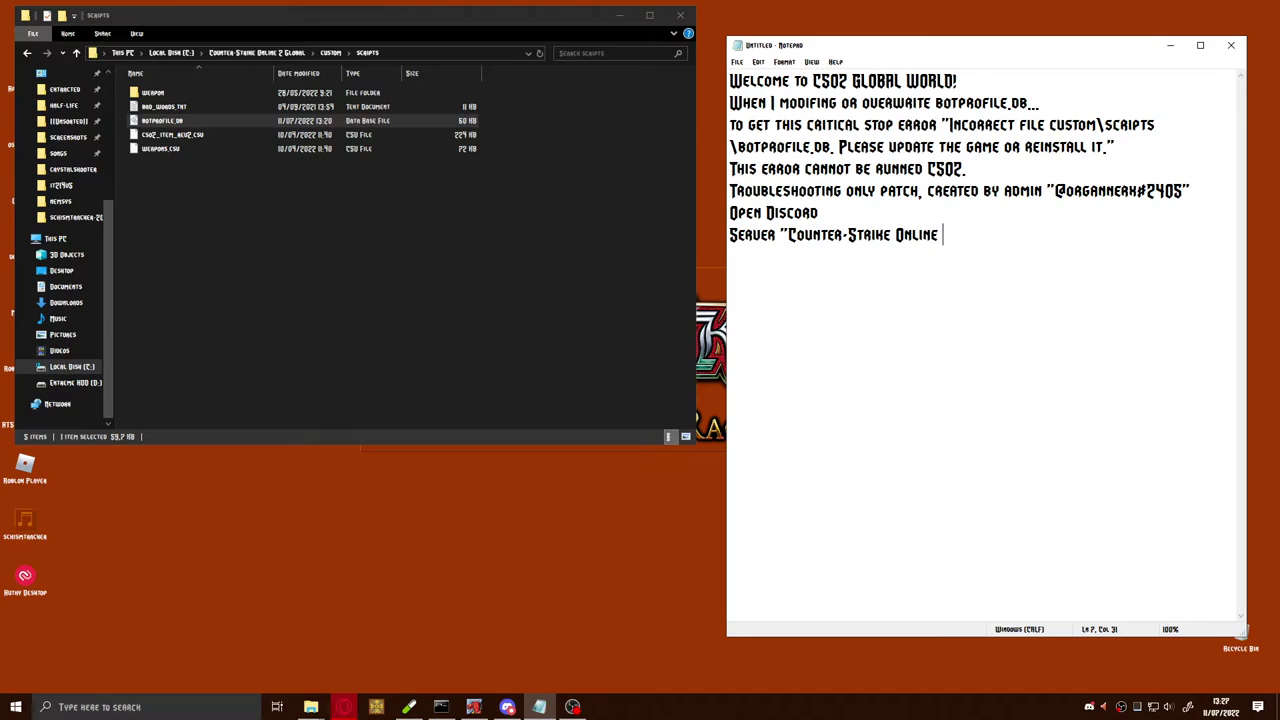
text(2)
key(BackSpace)
text(2 )
text(Global)
text(" )
text(Channel)
text(")
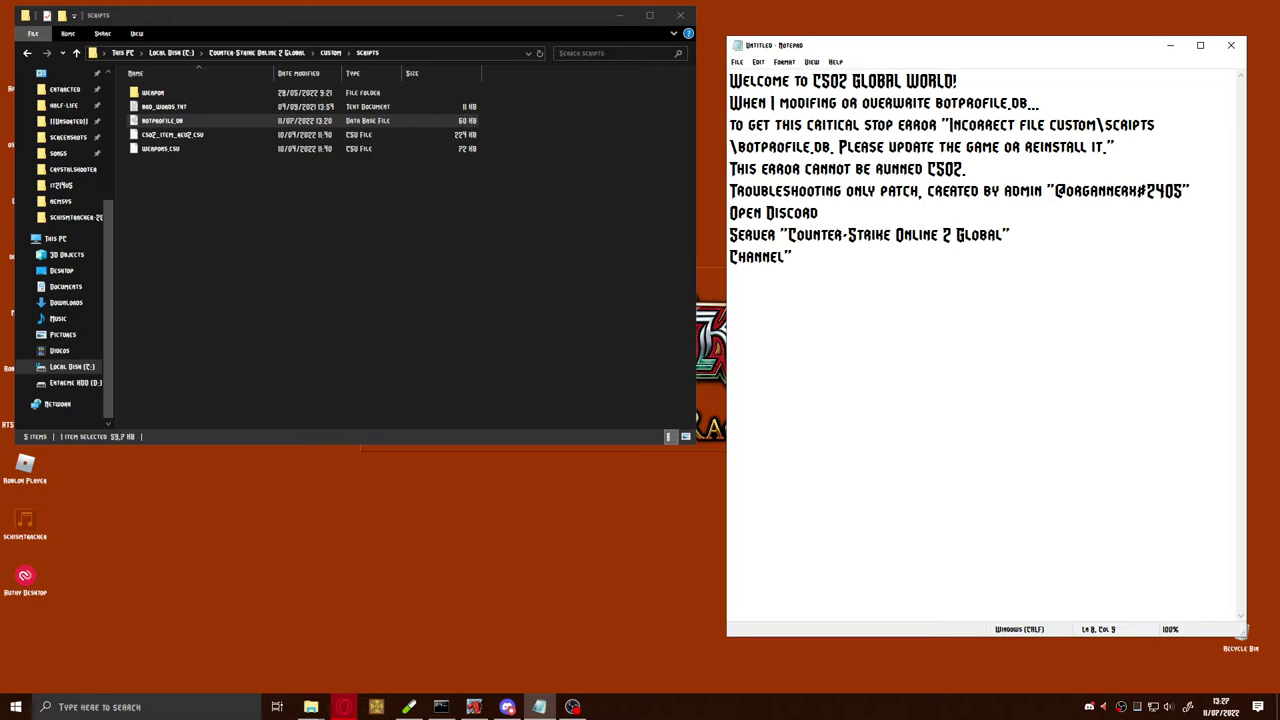
text(mod)
key(BackSpace)
key(BackSpace)
key(BackSpace)
key(BackSpace)
key(BackSpace)
text(#mods)
text(-)
text(bullb)
key(BackSpace)
key(BackSpace)
key(BackSpace)
key(BackSpace)
key(BackSpace)
text(моды)
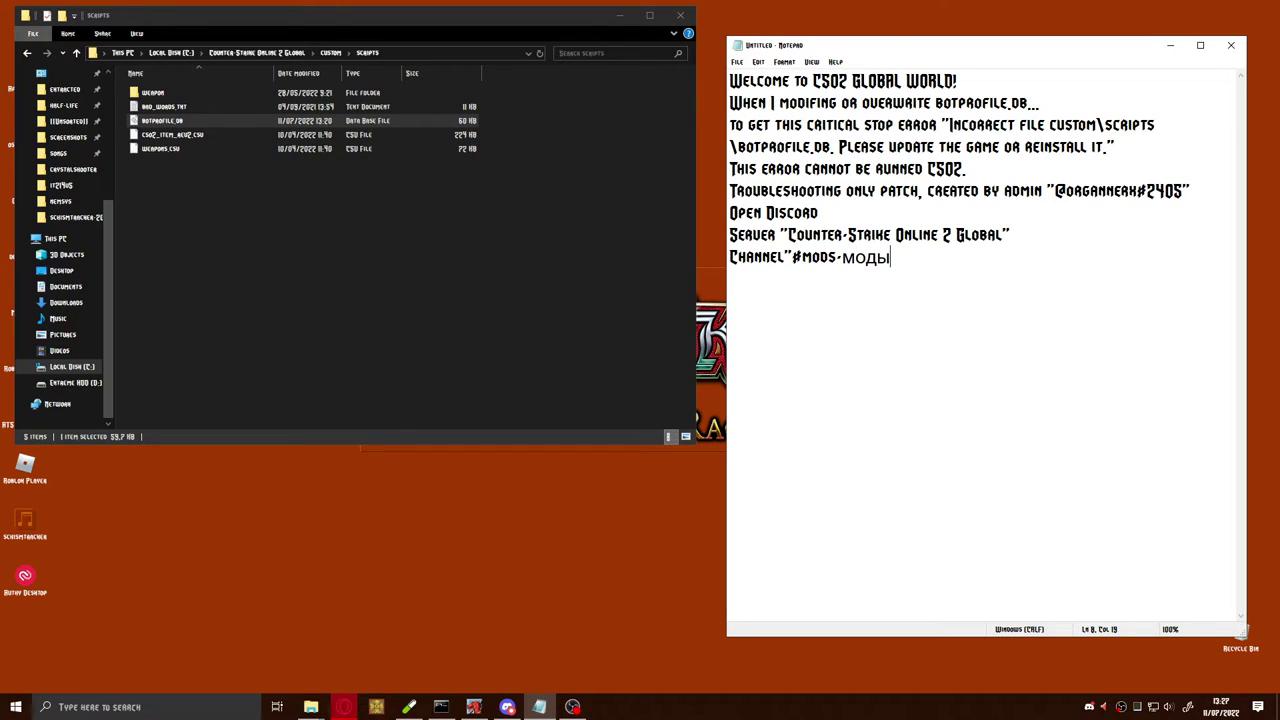
text(Э)
key(BackSpace)
text(")
Finish with 'in category "CSO2 Related"', verified in Discord, then add the line 'See pin messages'.
text(in category)
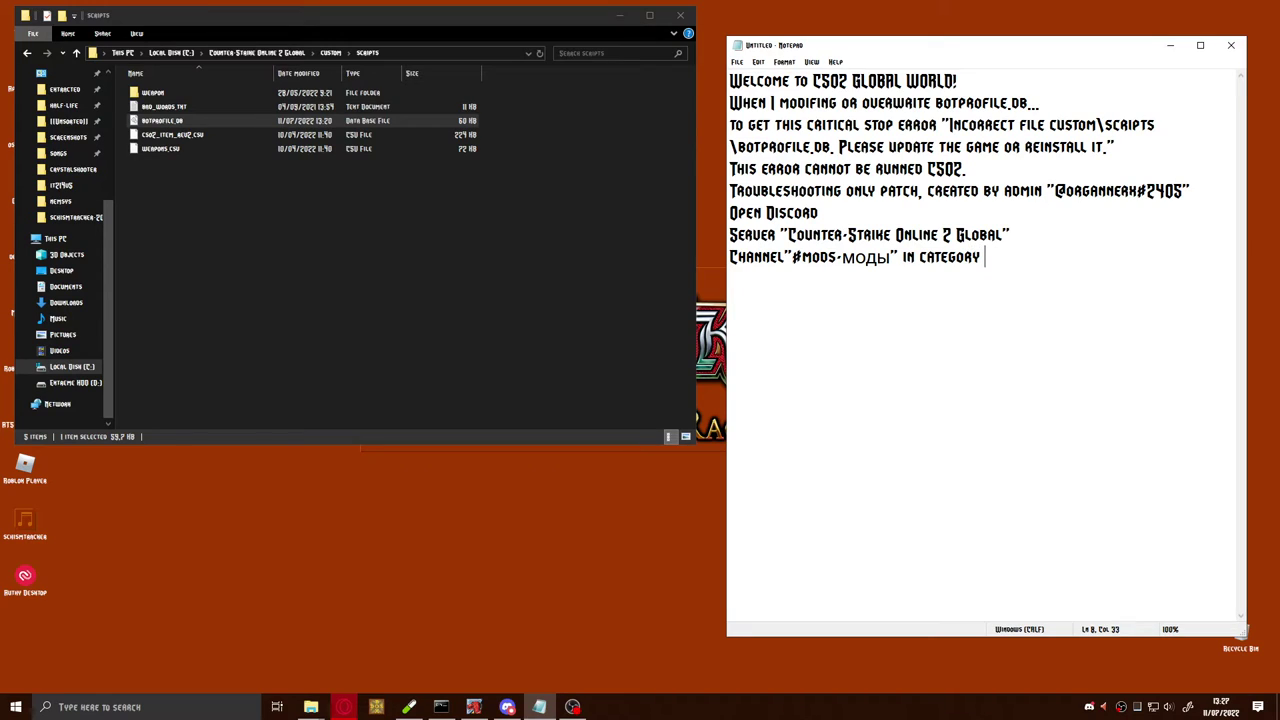
text( "CSO2 Retai)
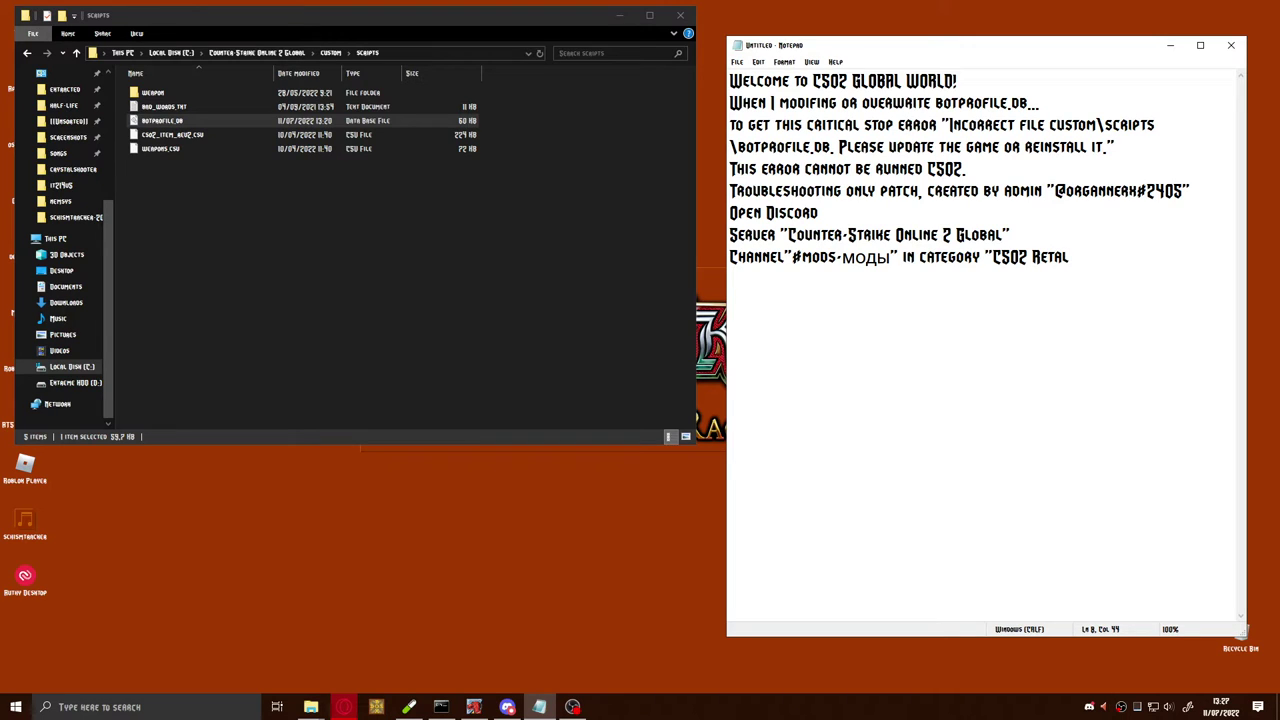
key(BackSpace)
key(BackSpace)
key(BackSpace)
key(BackSpace)
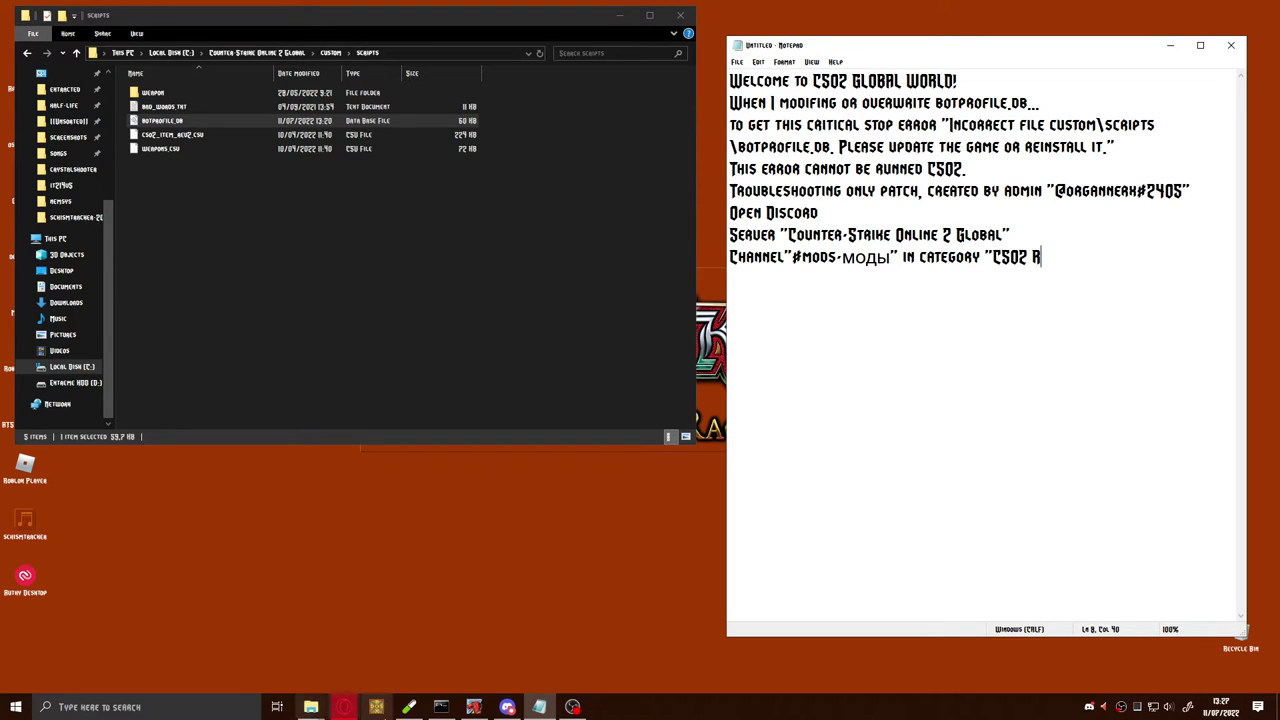
click(507, 707)
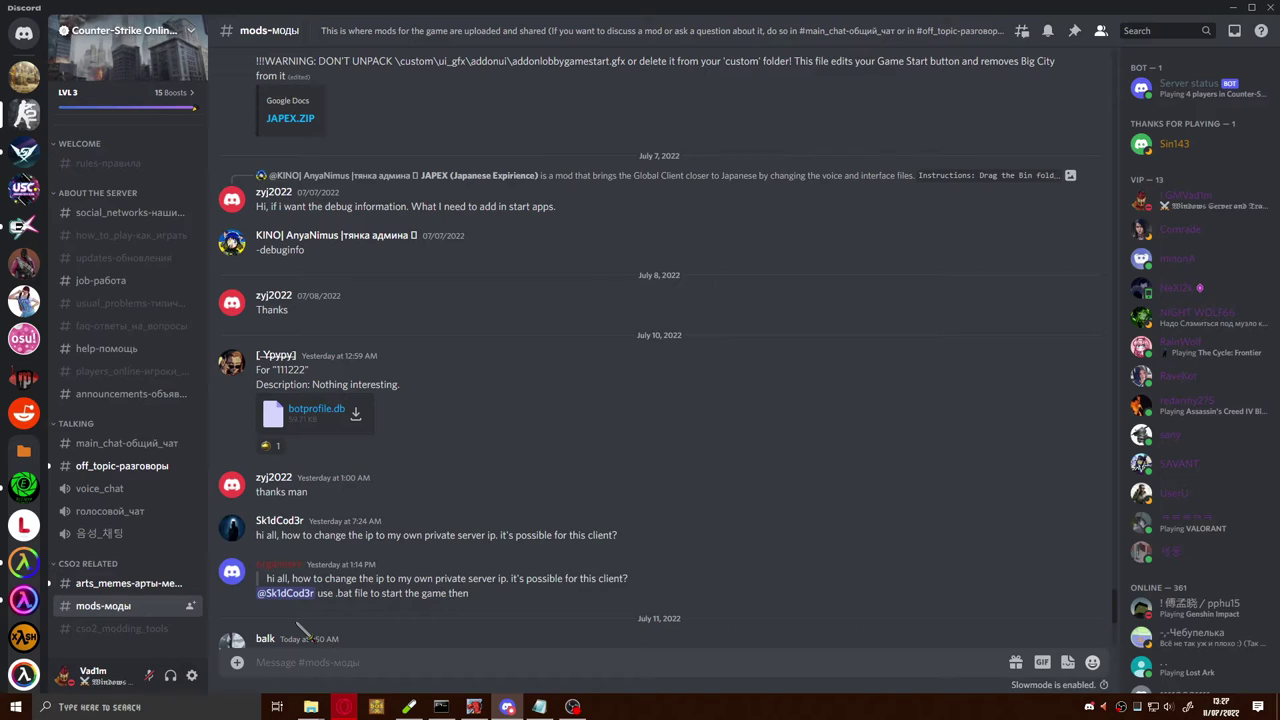
click(539, 707)
text(e)
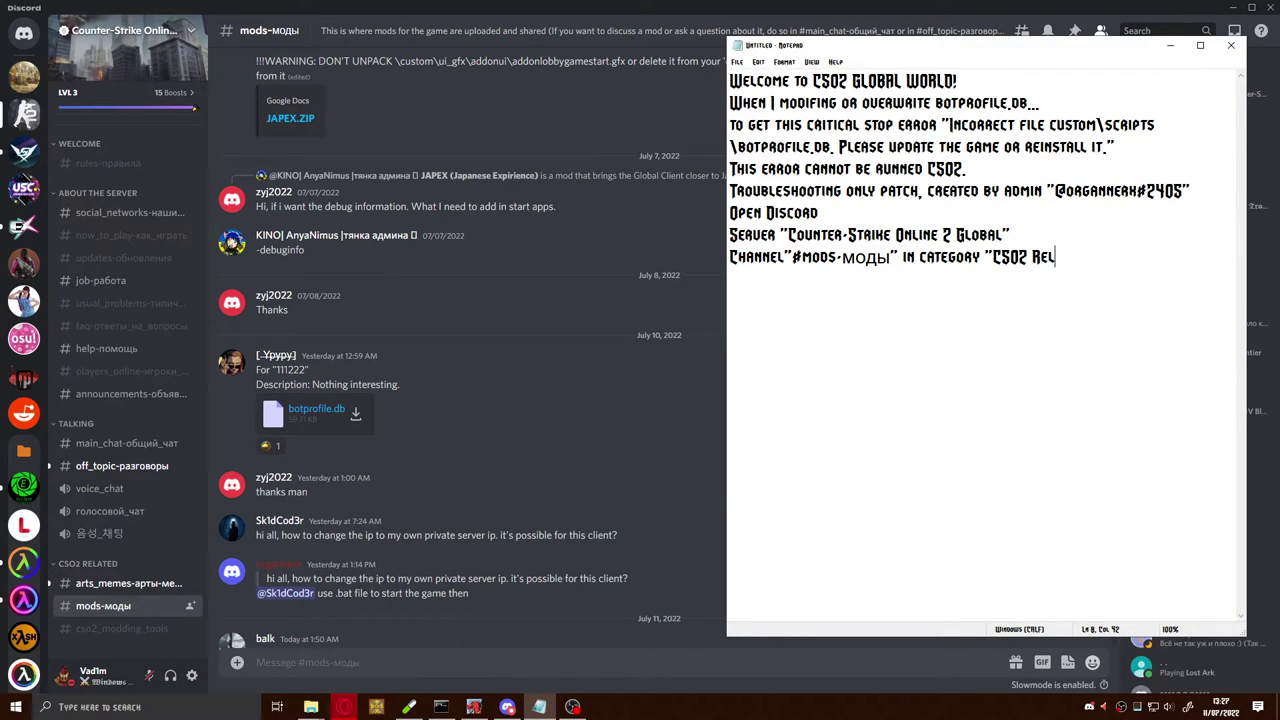
text(lated")
key(Return)
text(See pin m)
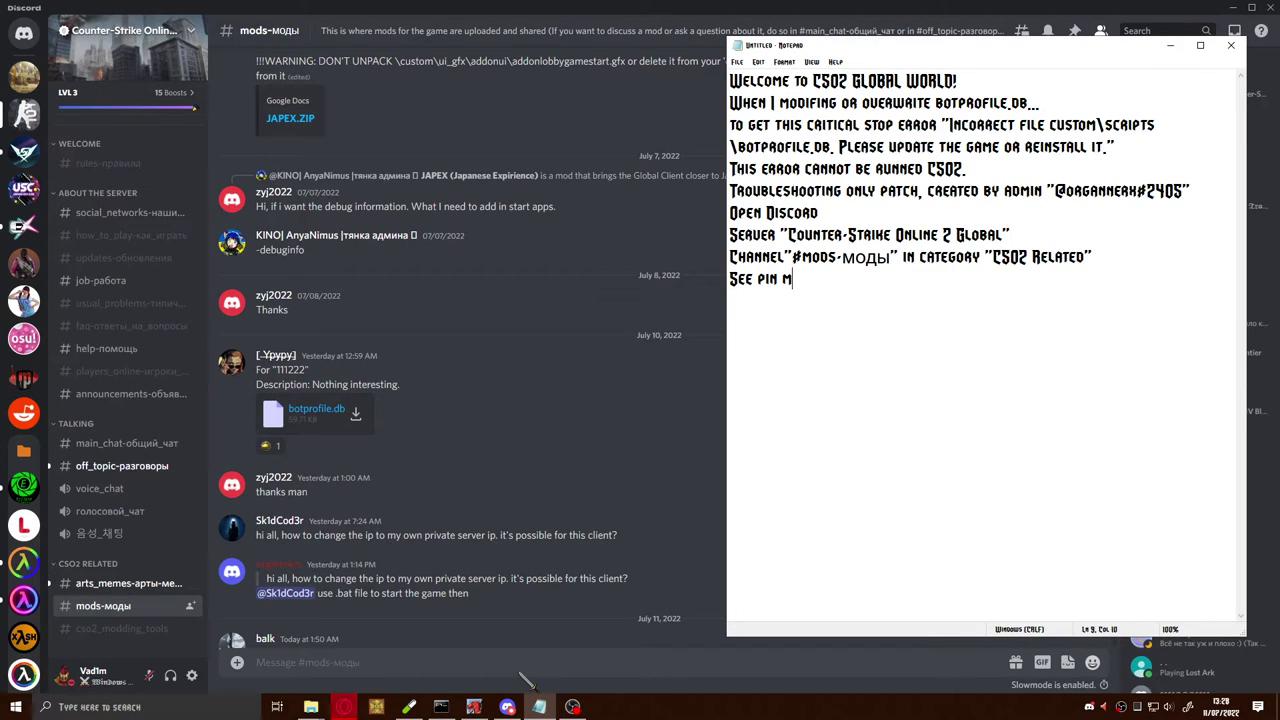
text(essages)
In Discord, look through the pinned messages of #mods-моды.
click(776, 32)
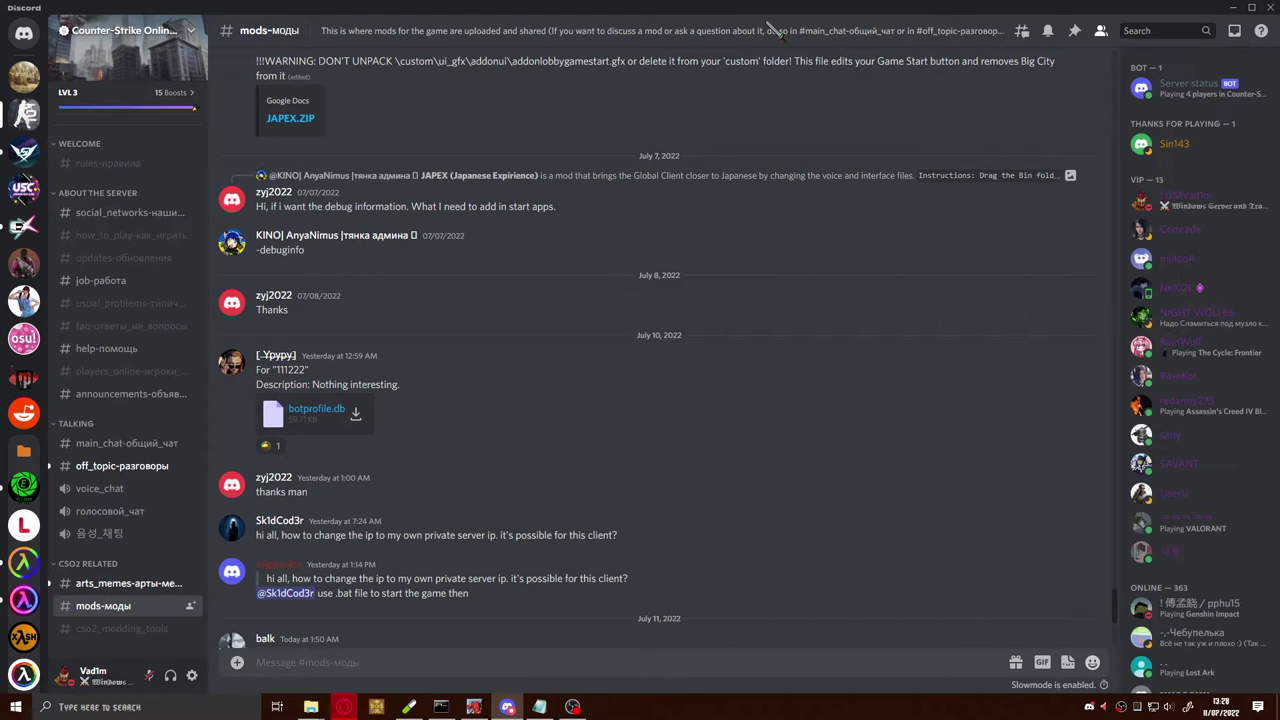
click(1076, 32)
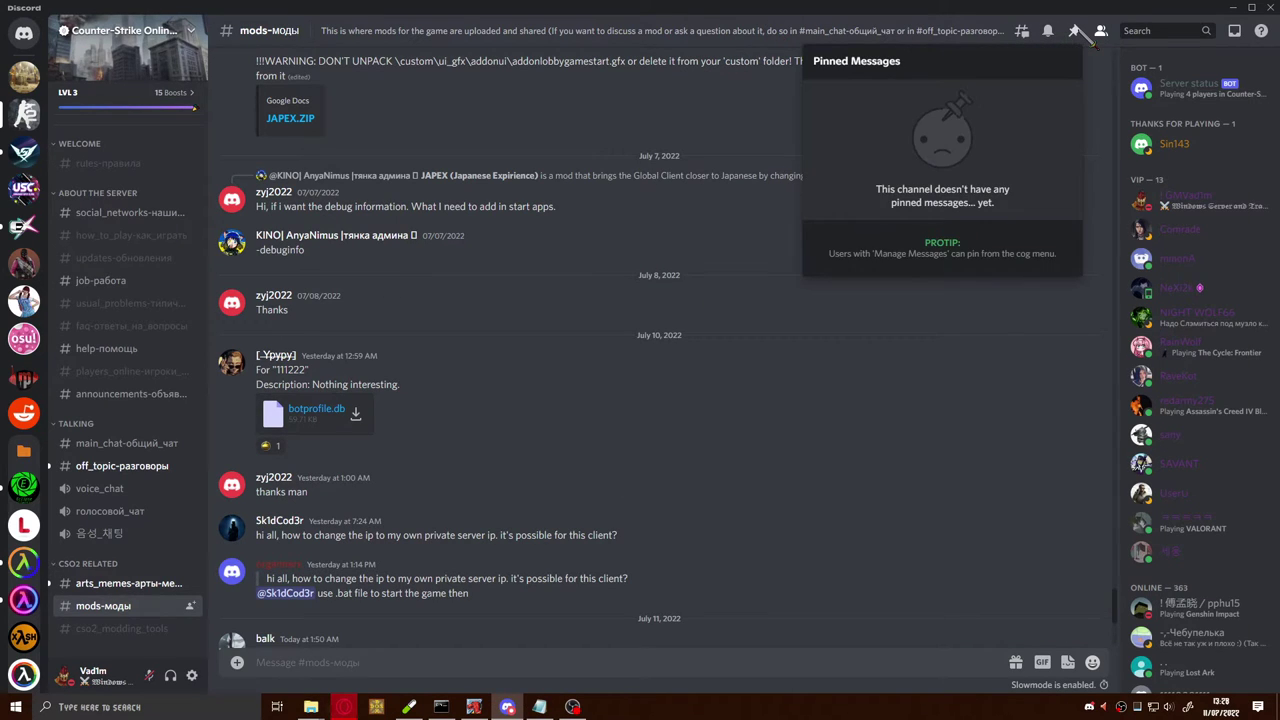
scroll(1000, 345, down, 3)
scroll(1003, 350, down, 10)
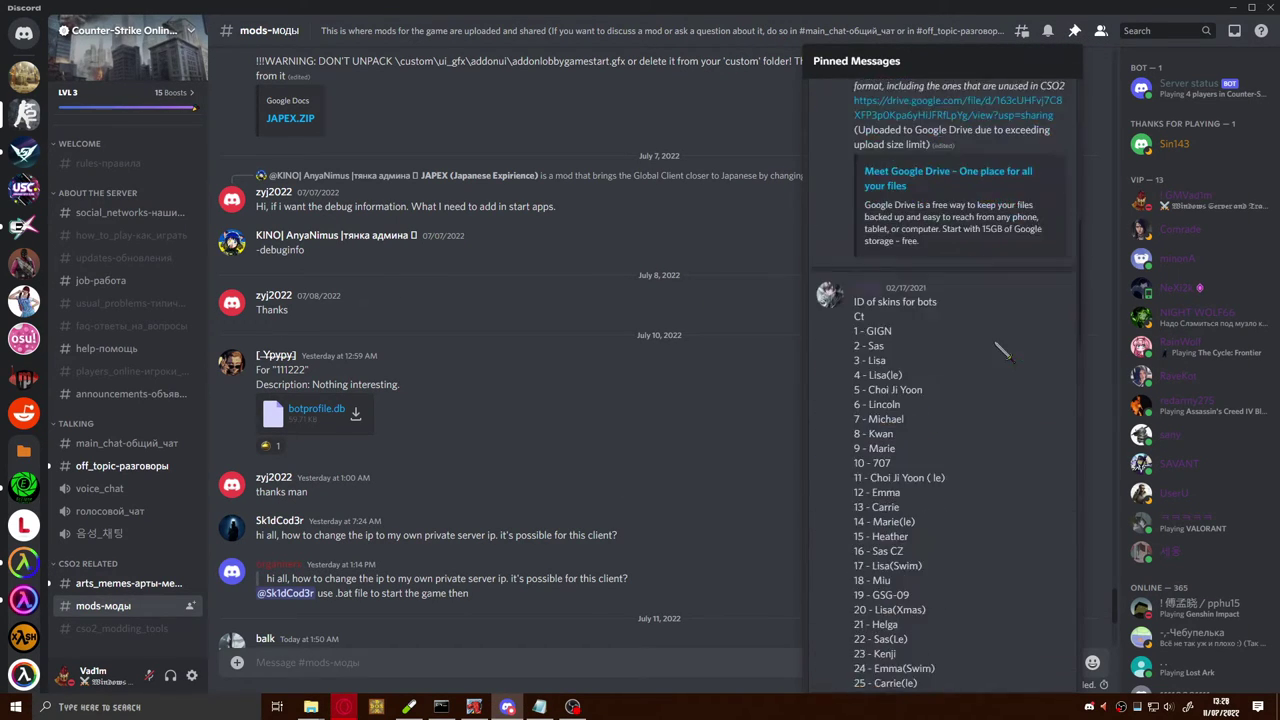
scroll(1003, 350, down, 5)
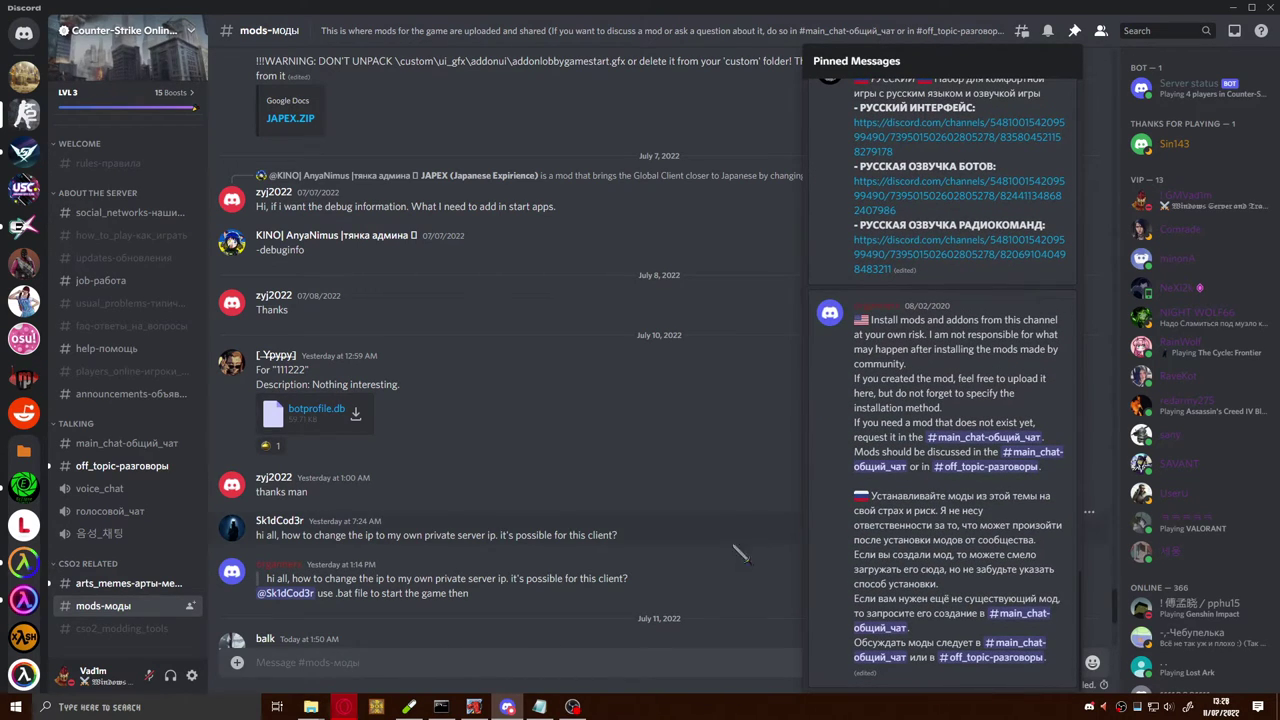
click(616, 679)
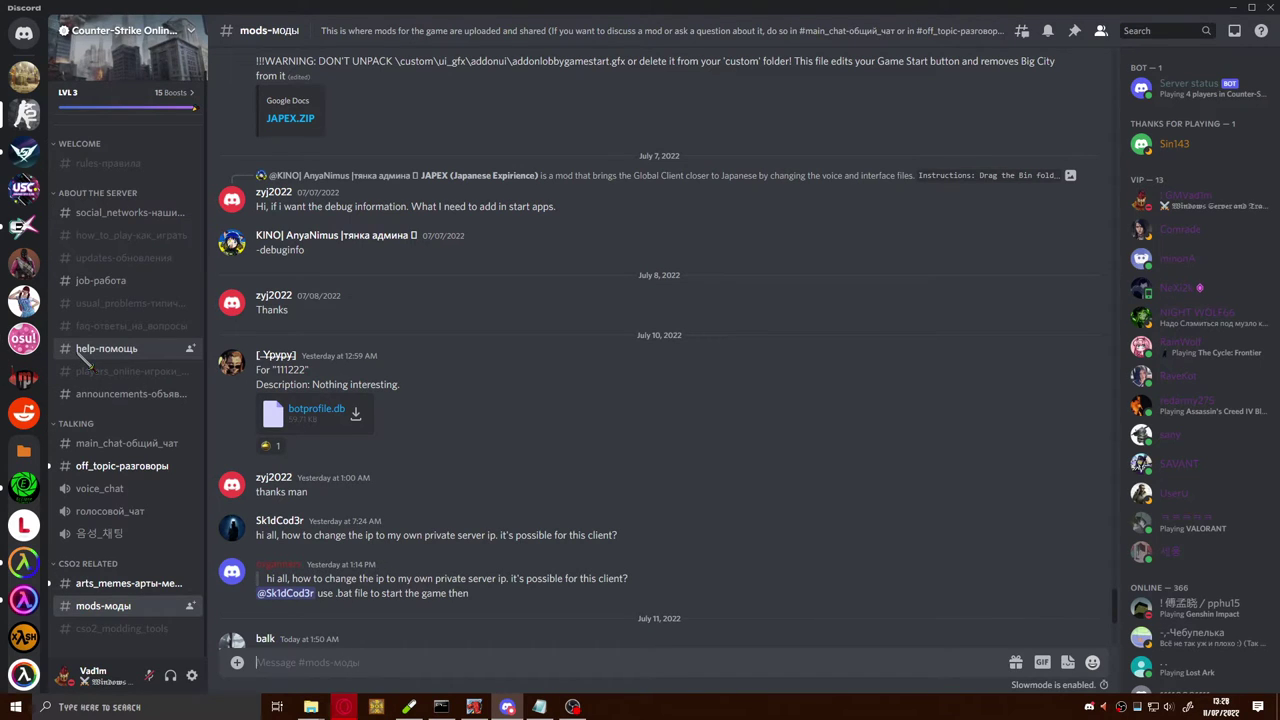
Check help-помощь's empty pins, then show the pinned messages of main_chat-общий_чат.
click(85, 354)
click(1074, 30)
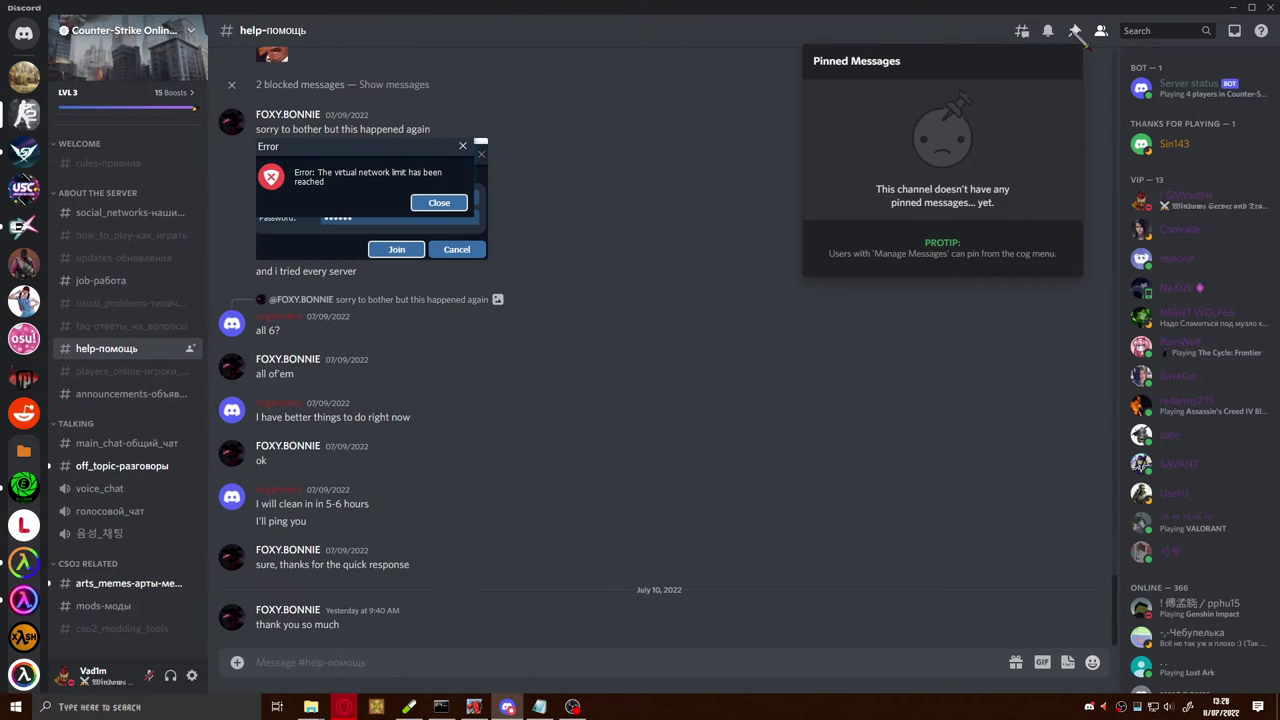
click(1074, 31)
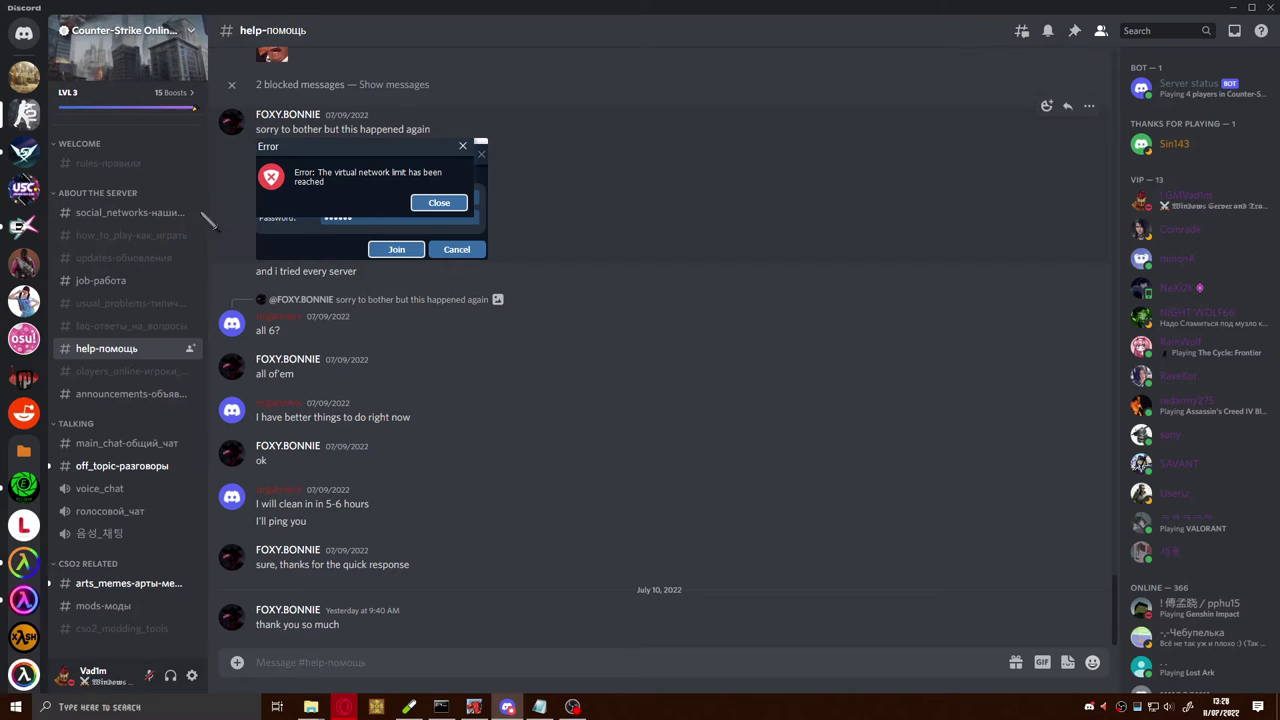
click(128, 446)
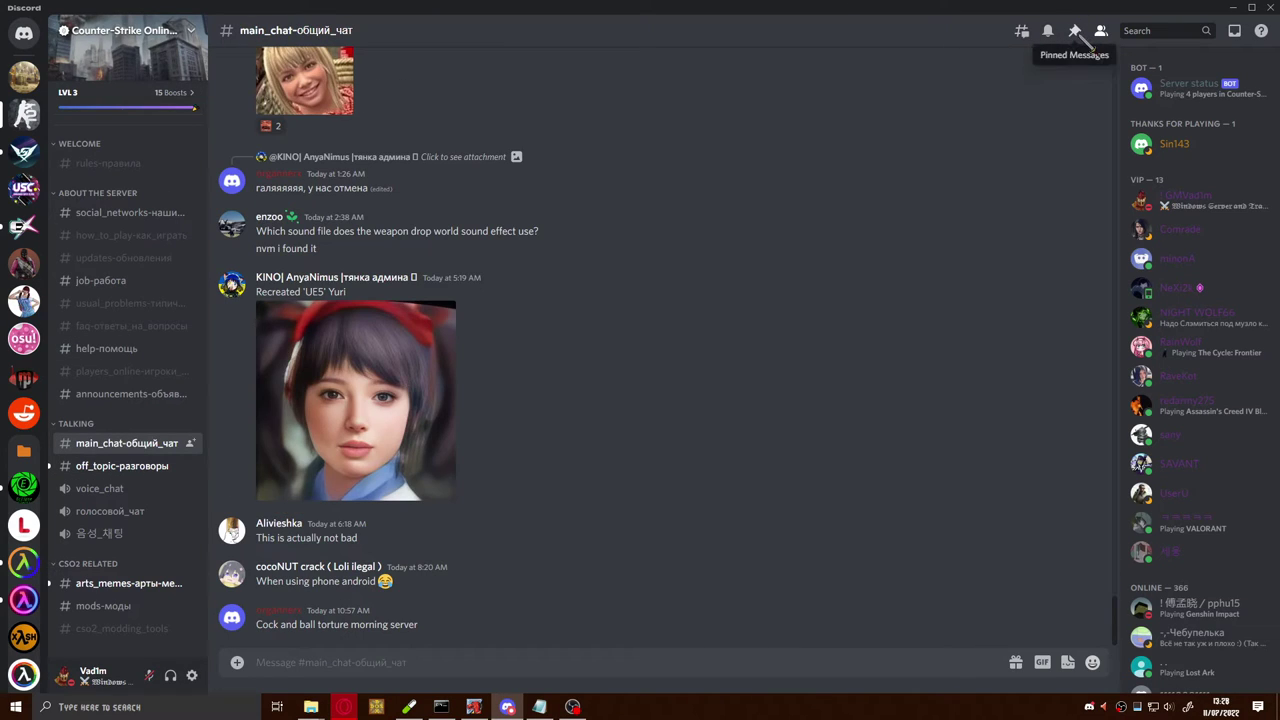
click(1074, 31)
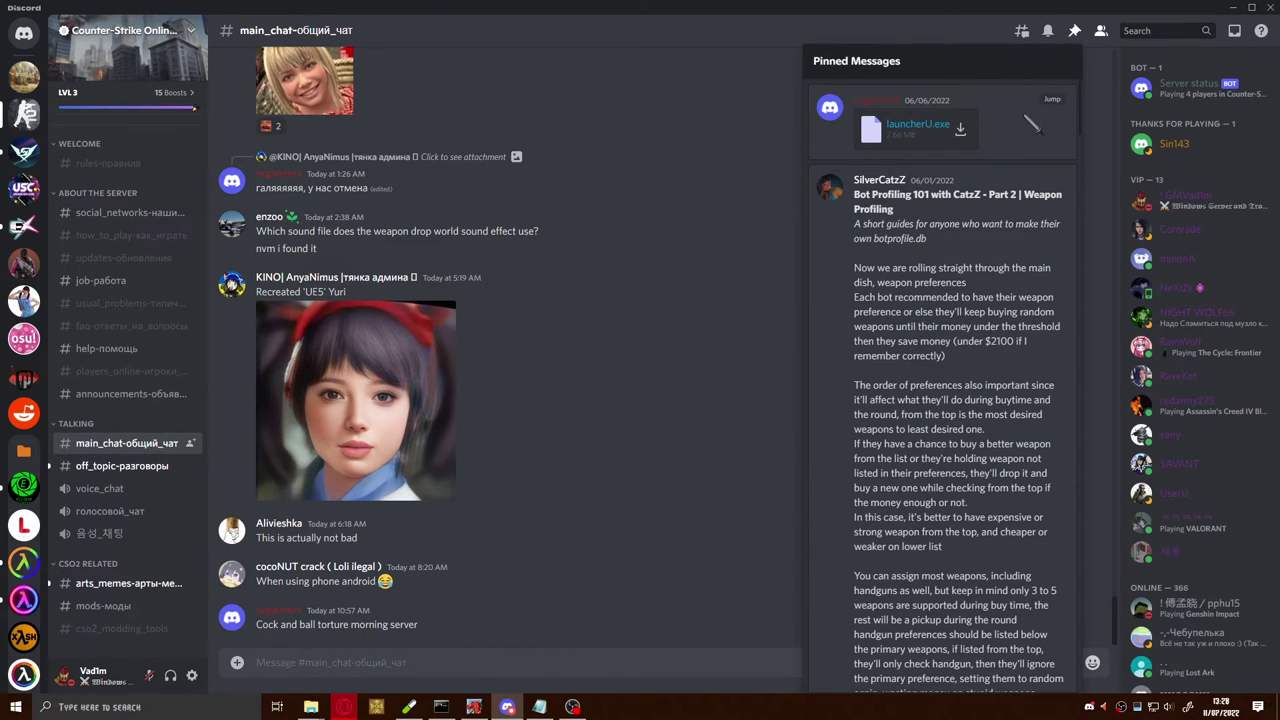
Back in Notepad, select the old channel name on the channel line to replace it.
key(alt+Tab)
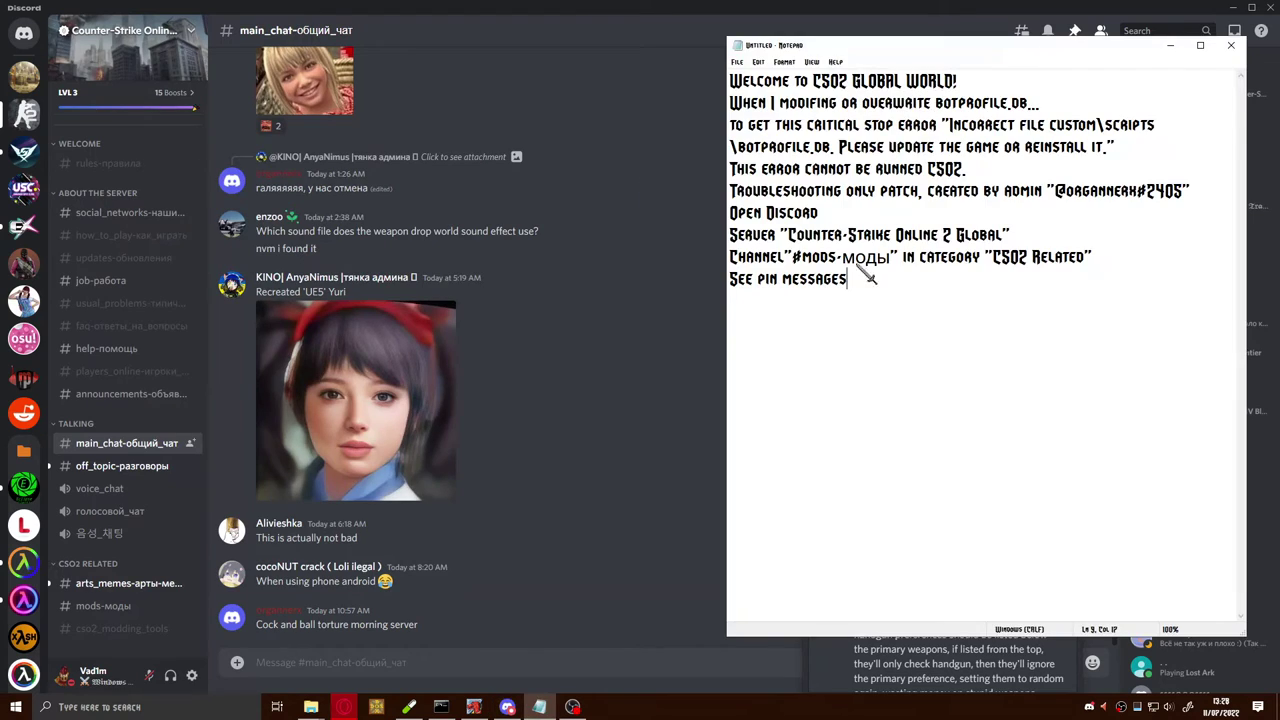
drag(899, 258, 981, 258)
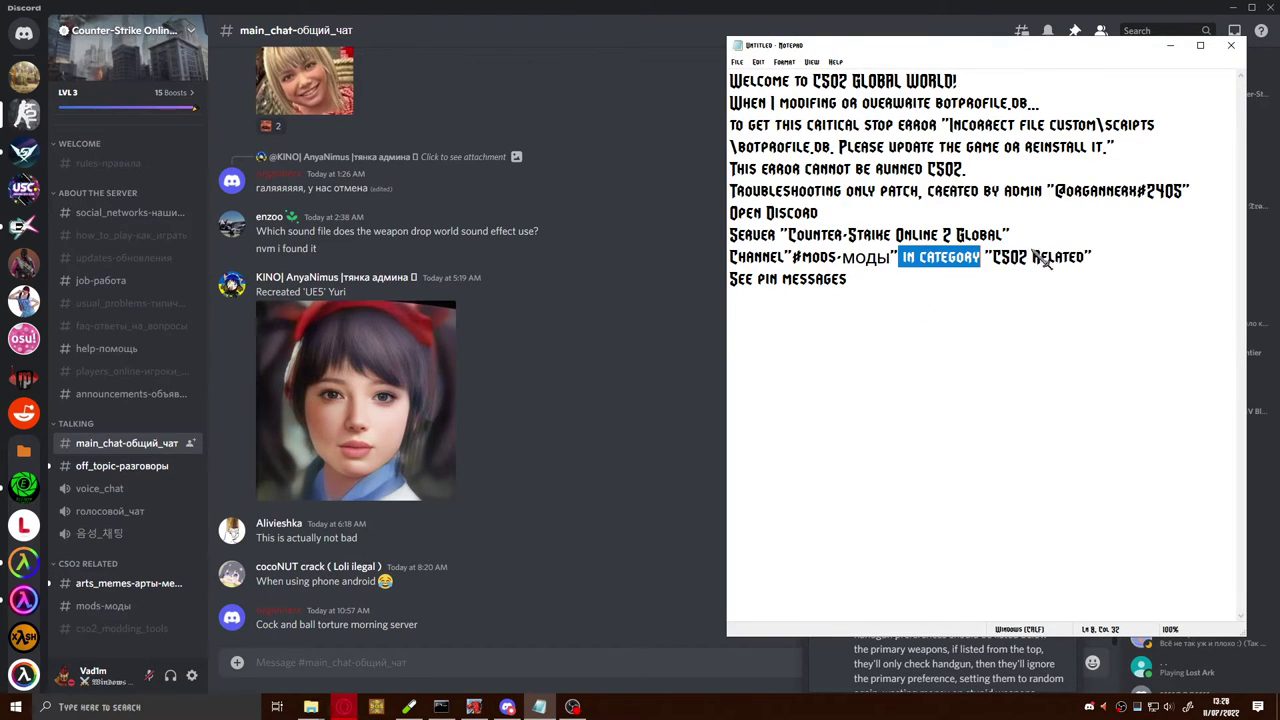
click(900, 258)
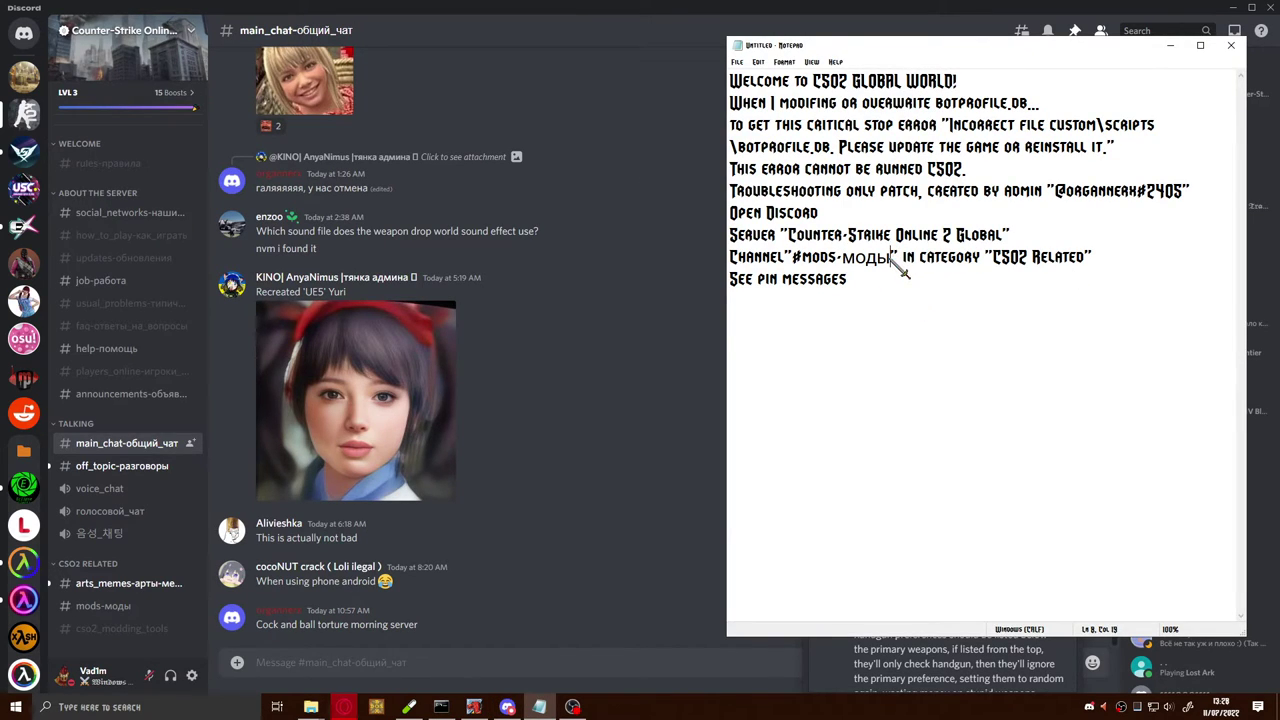
drag(900, 258, 804, 263)
click(792, 262)
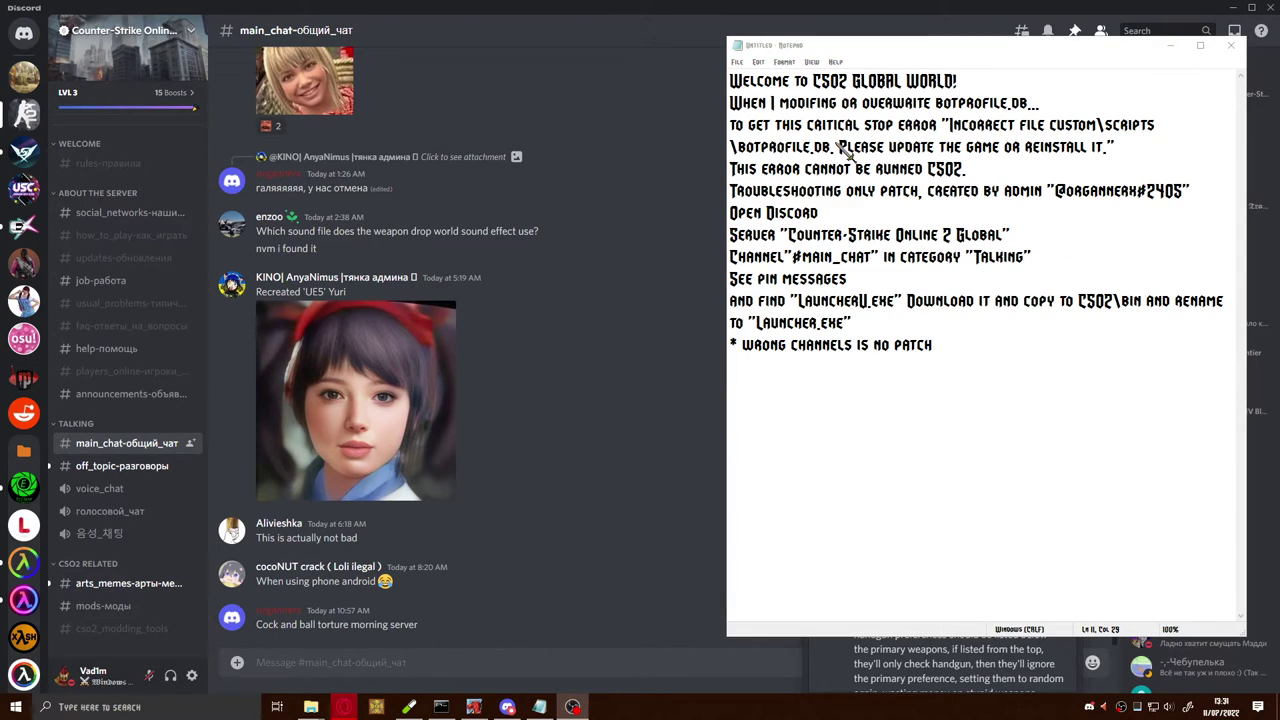
Download the pinned launcherU.exe from main chat, accepting the dangerous-download warning.
click(757, 12)
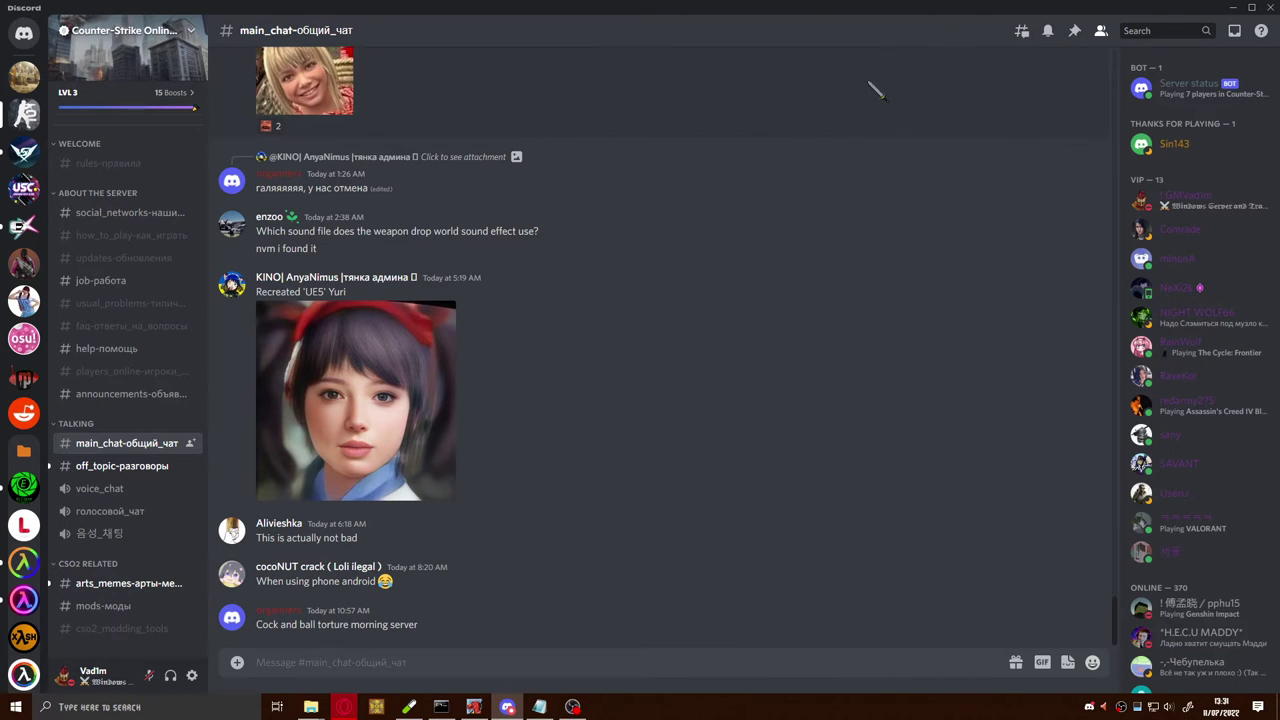
click(1074, 30)
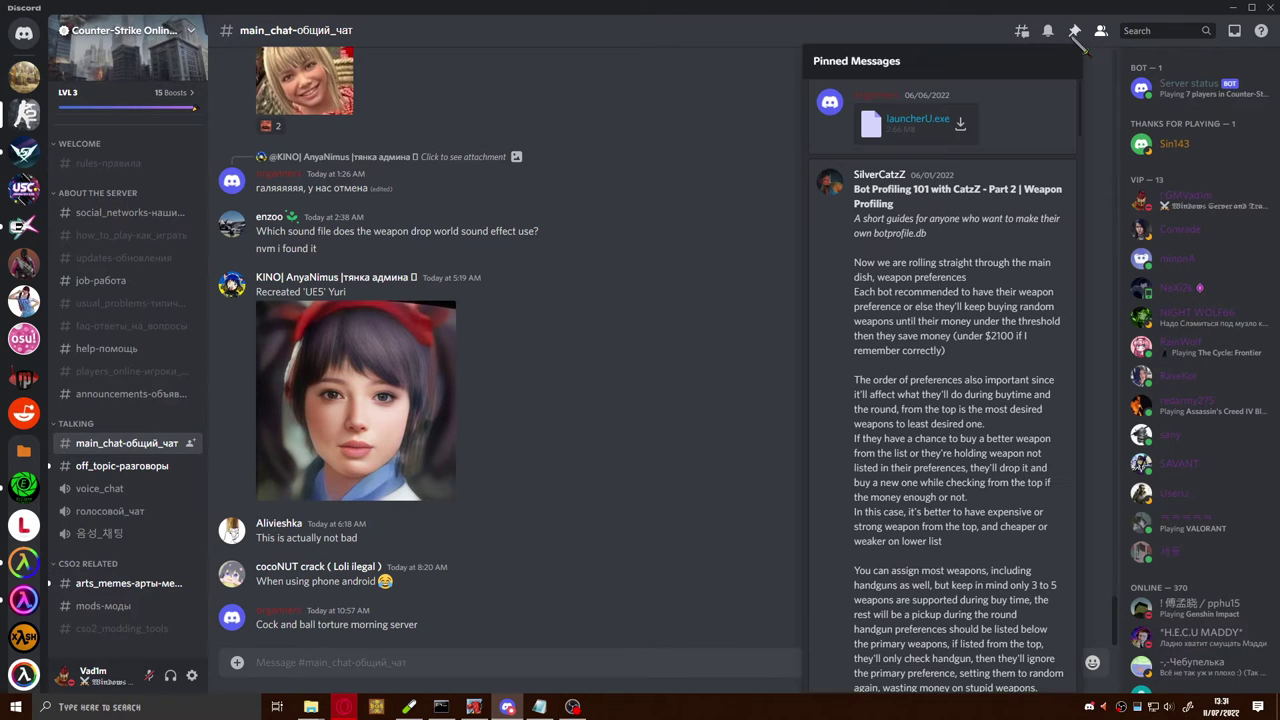
click(961, 124)
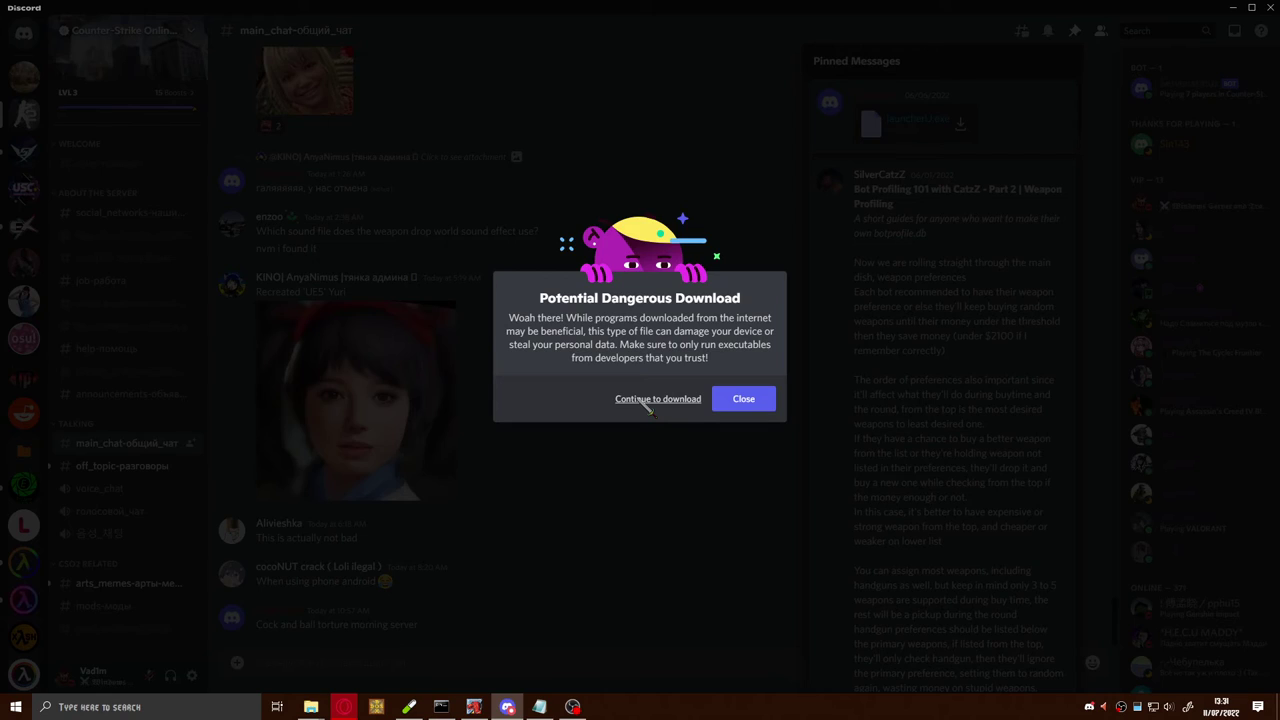
click(651, 400)
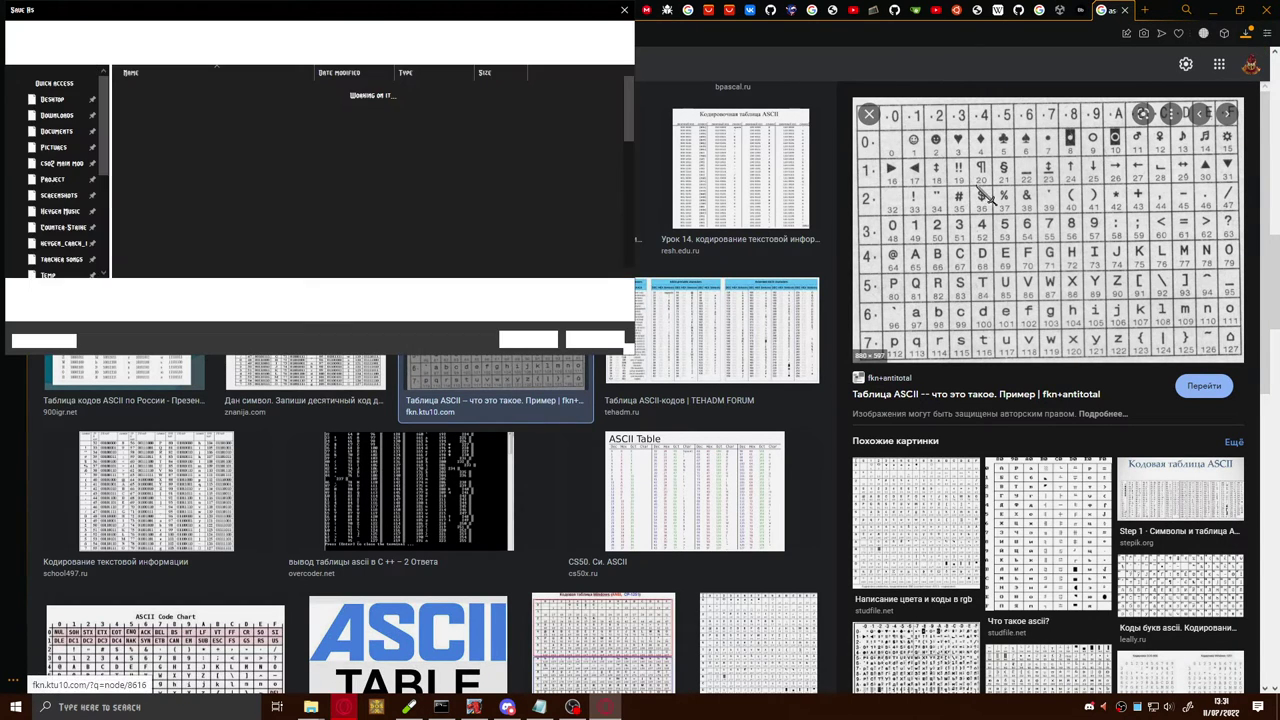
Save the download as launcher.exe in C:\Counter-Strike Online 2 Global\Bin, replacing the existing file.
click(62, 238)
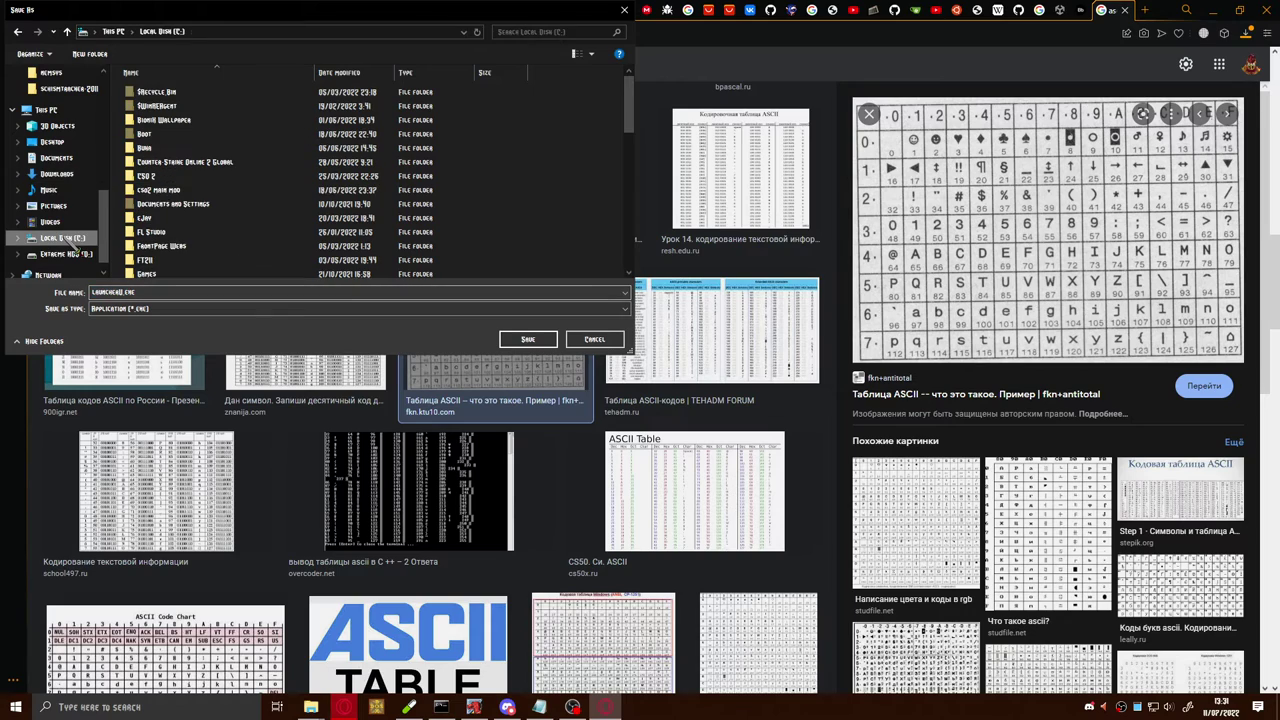
click(160, 162)
double_click(160, 175)
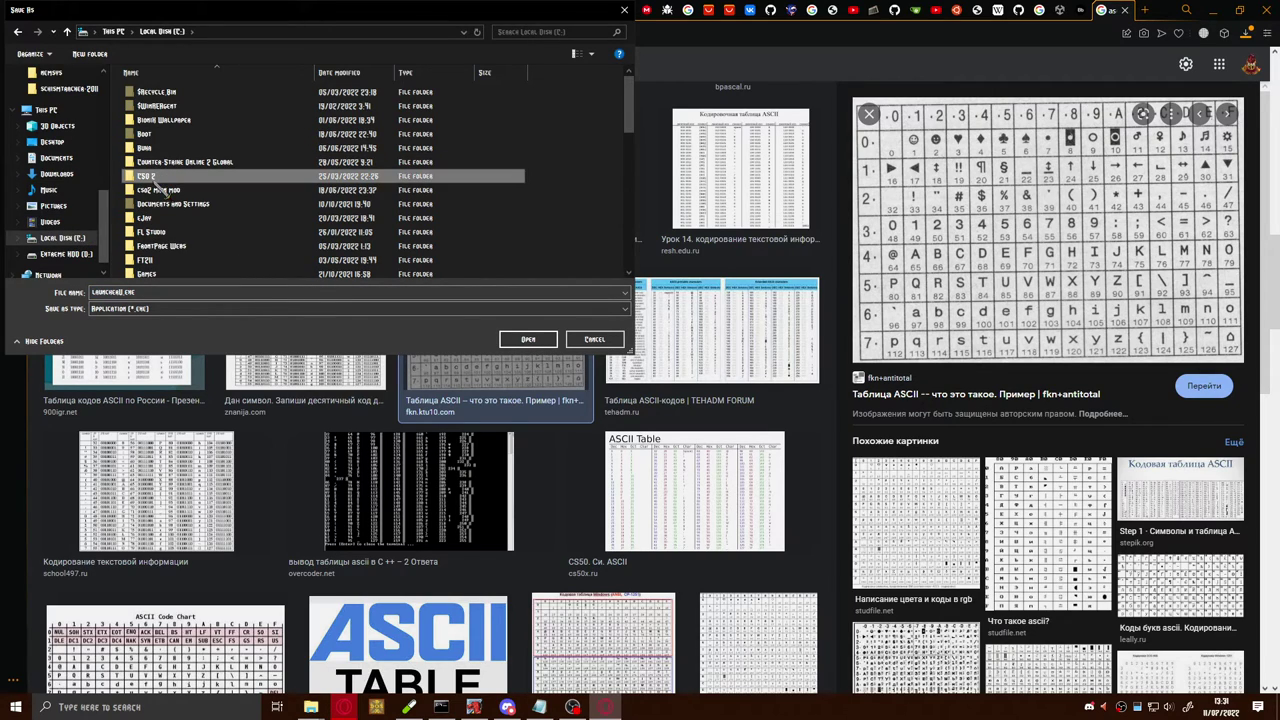
double_click(158, 92)
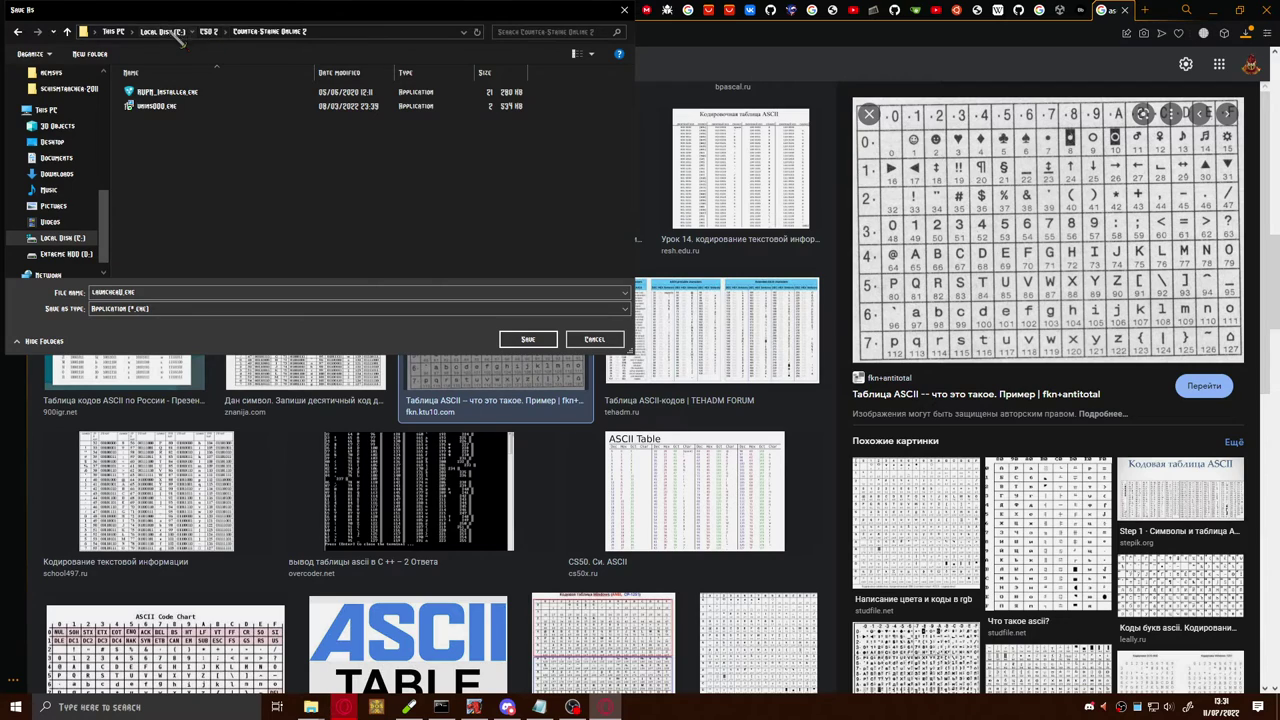
click(162, 31)
double_click(178, 162)
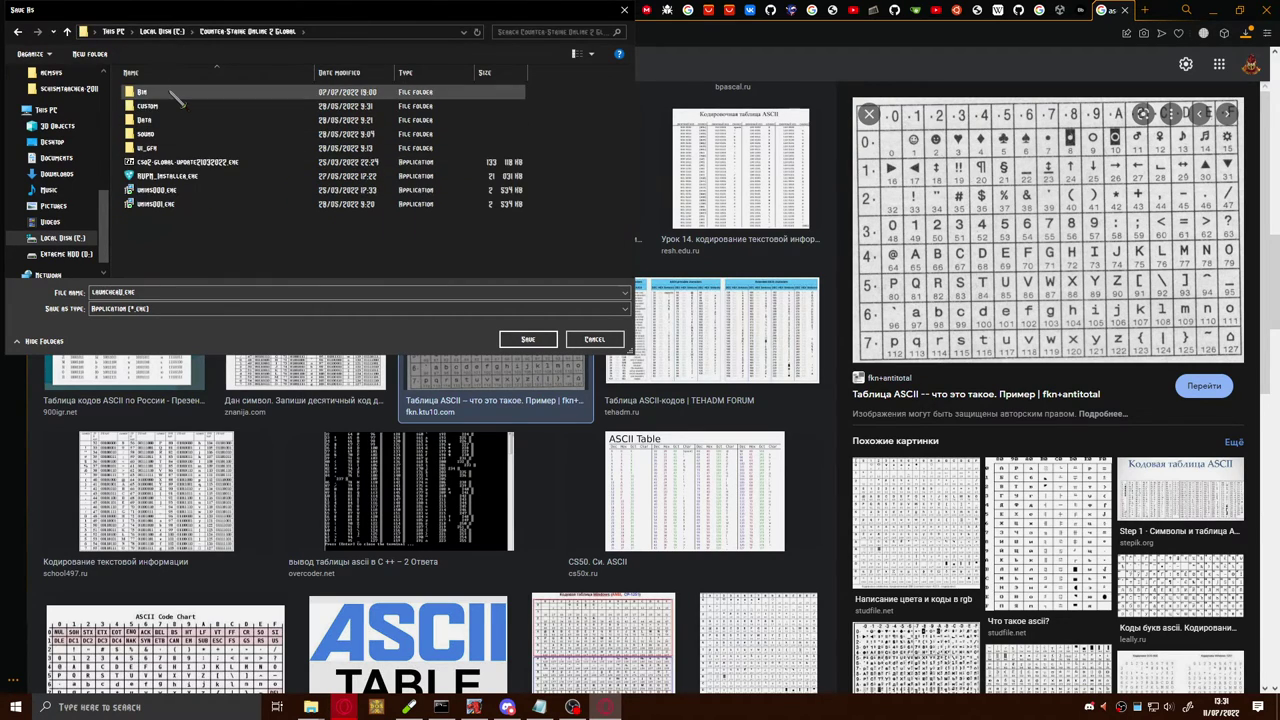
double_click(157, 91)
click(190, 180)
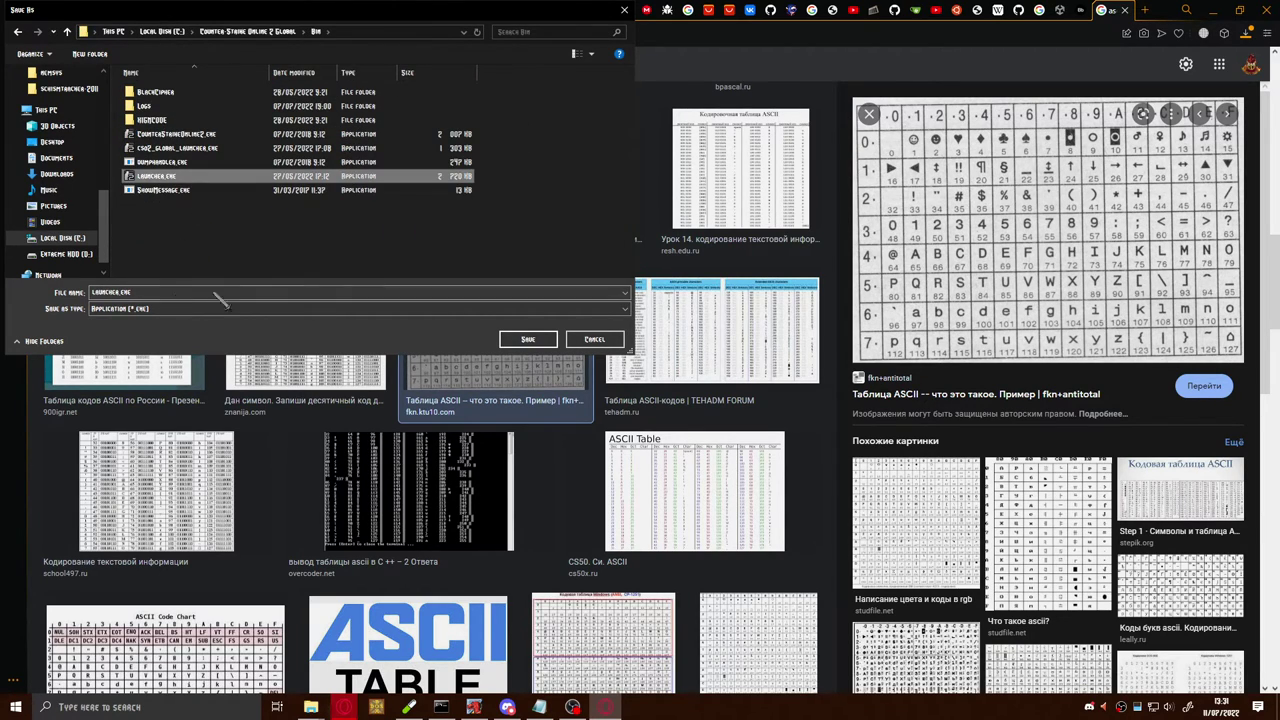
click(528, 339)
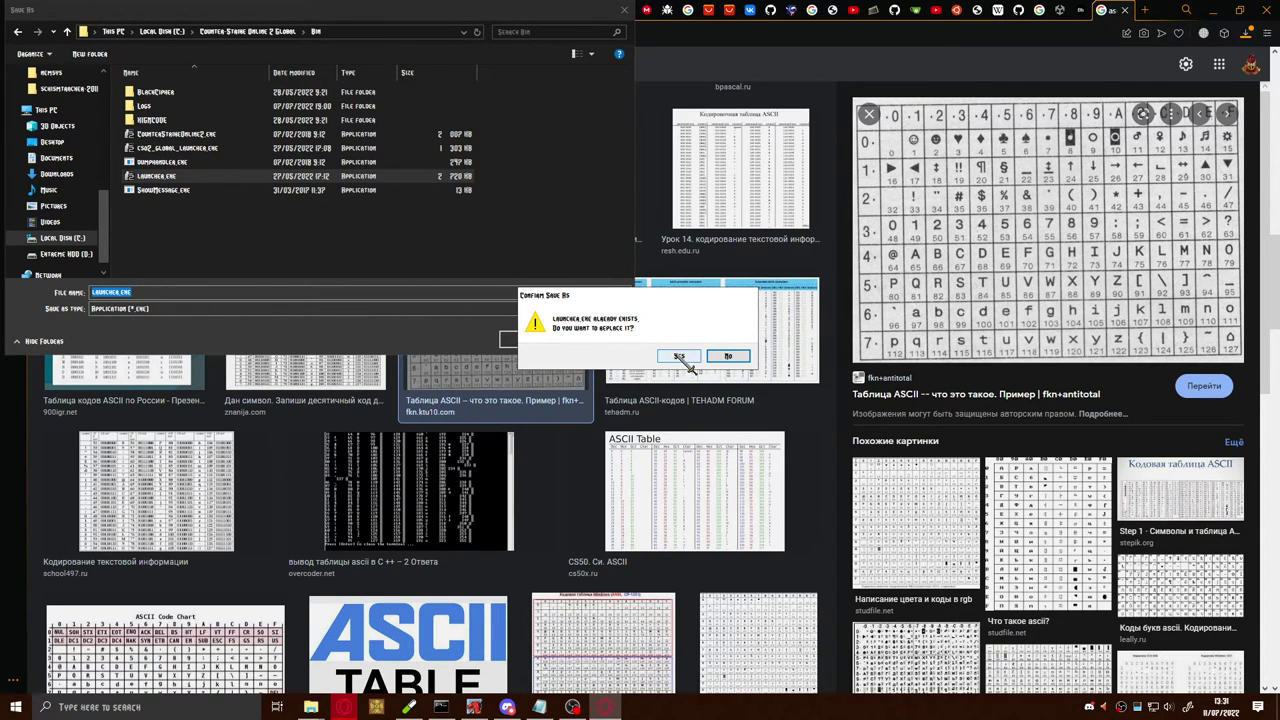
click(676, 357)
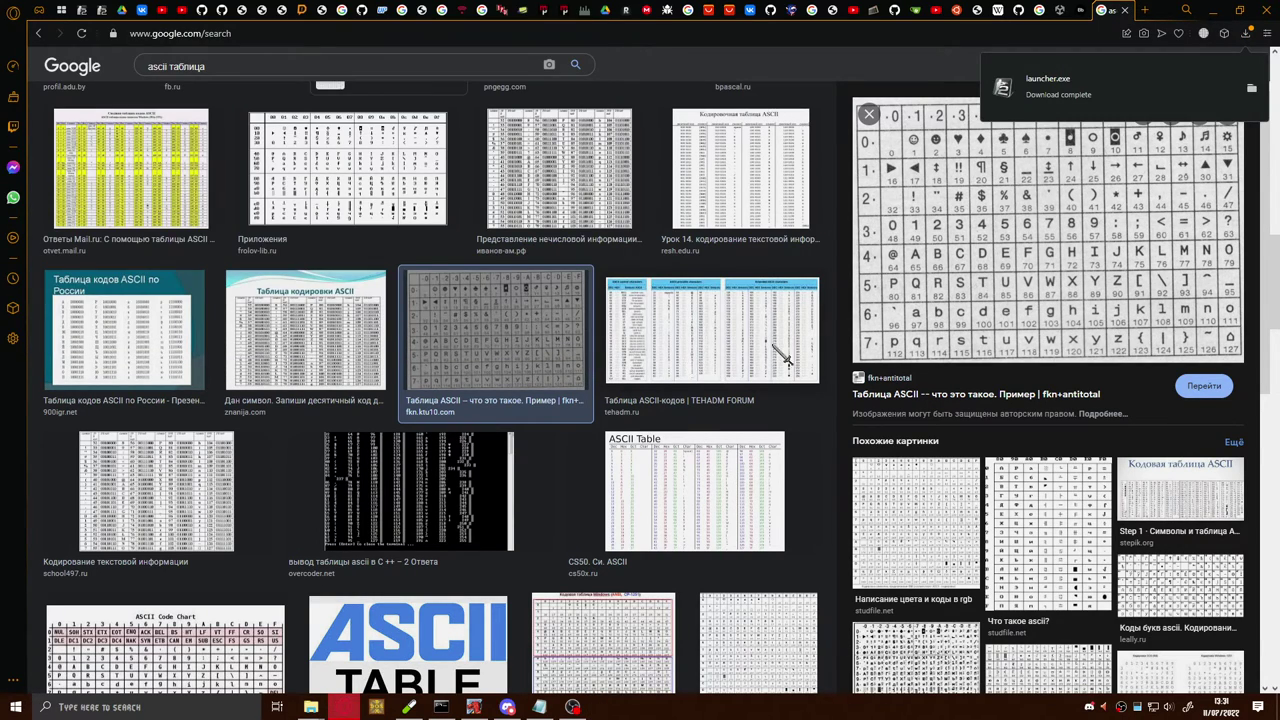
Minimize Chrome and Discord and start a new line in the Notepad note.
click(1215, 12)
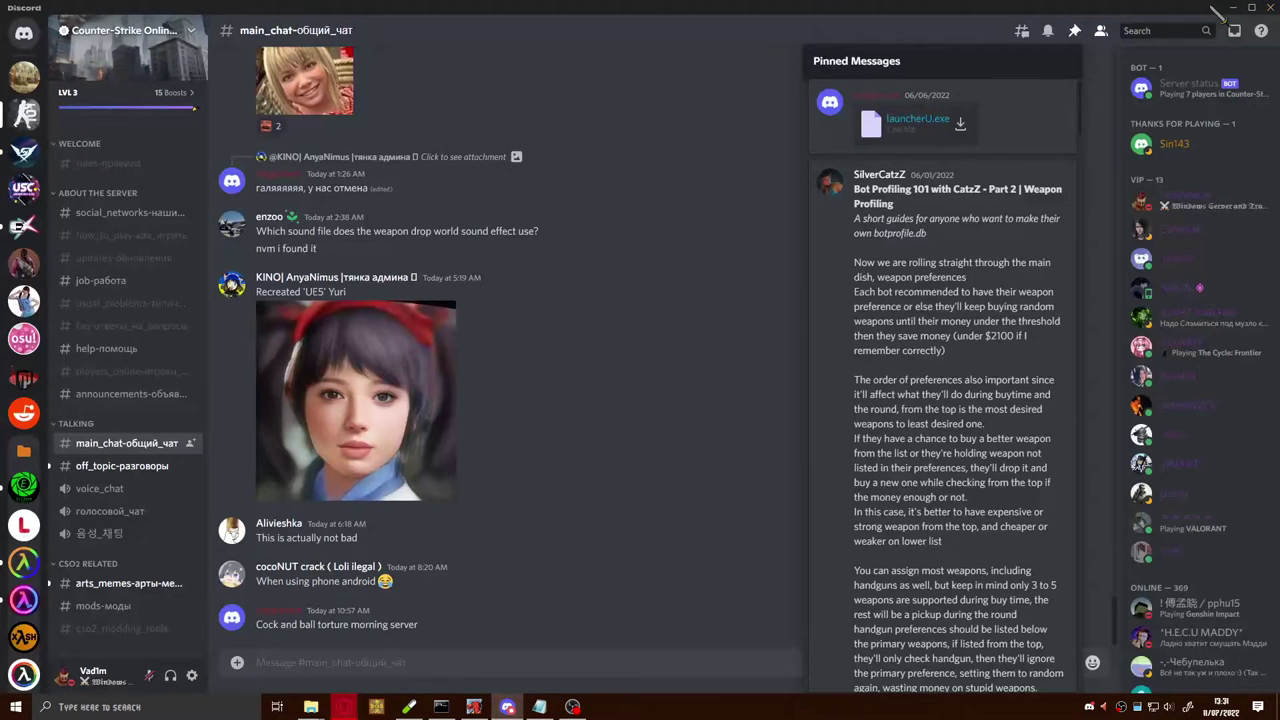
click(1236, 12)
click(957, 381)
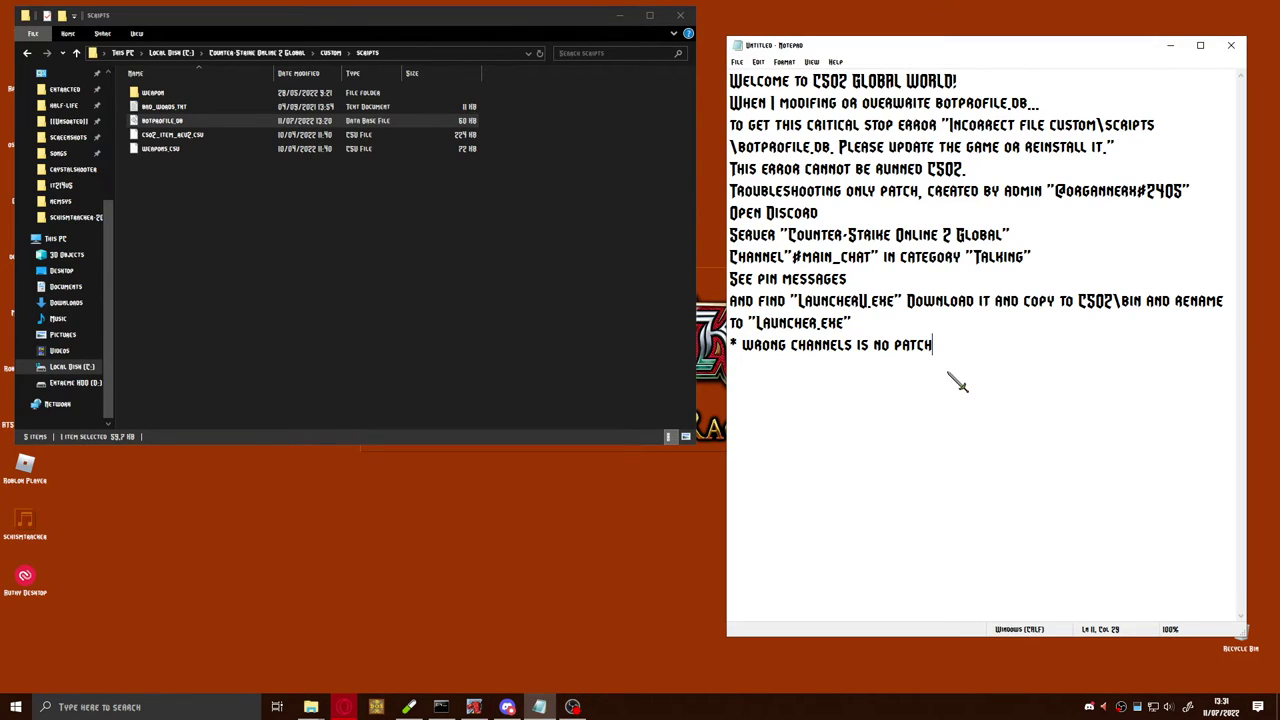
key(Return)
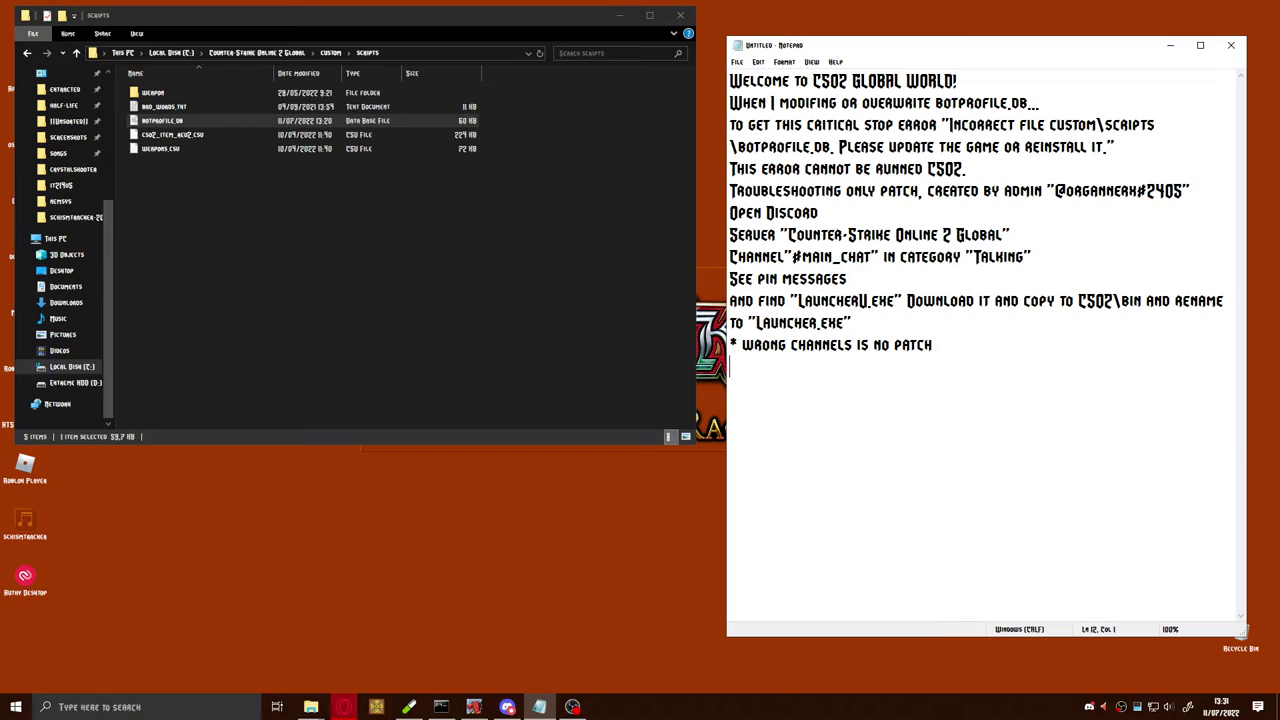